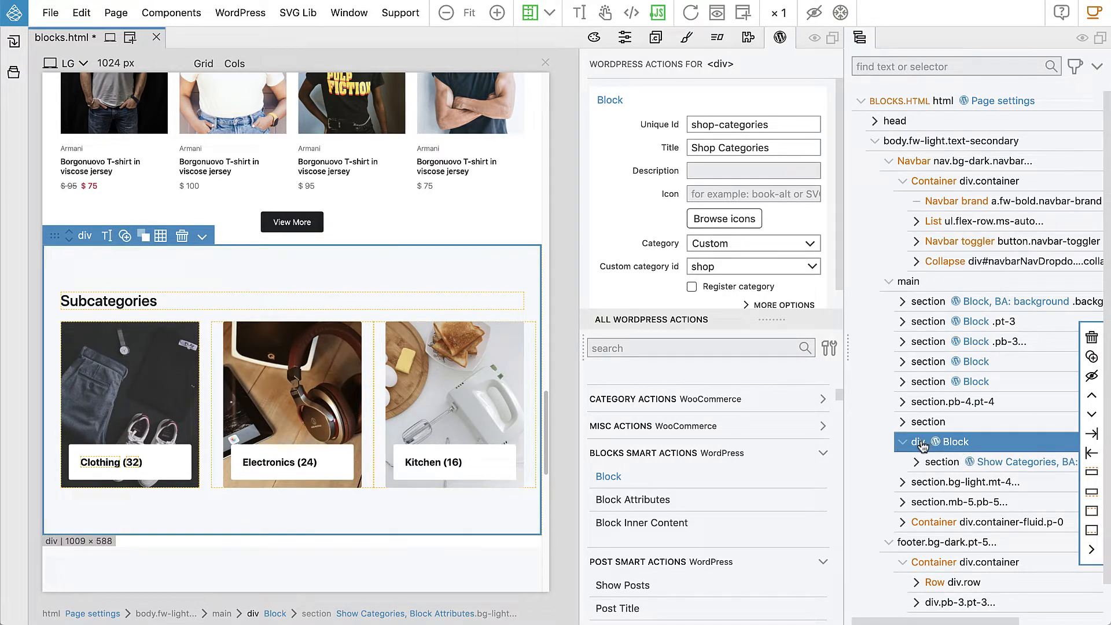
Duplicate the Shop Categories block, including its Subcategories section
{"action": "left_click", "coordinate": [125, 236]}
{"action": "scroll", "coordinate": [202, 284], "scroll_direction": "down", "scroll_amount": 3}
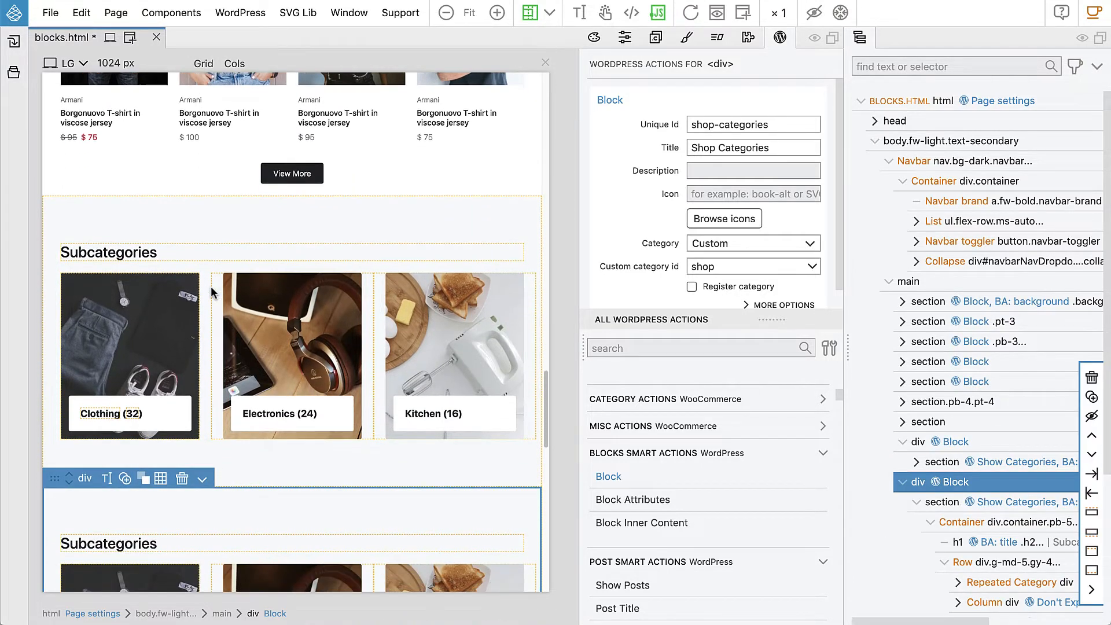
{"action": "scroll", "coordinate": [211, 292], "scroll_direction": "down", "scroll_amount": 1}
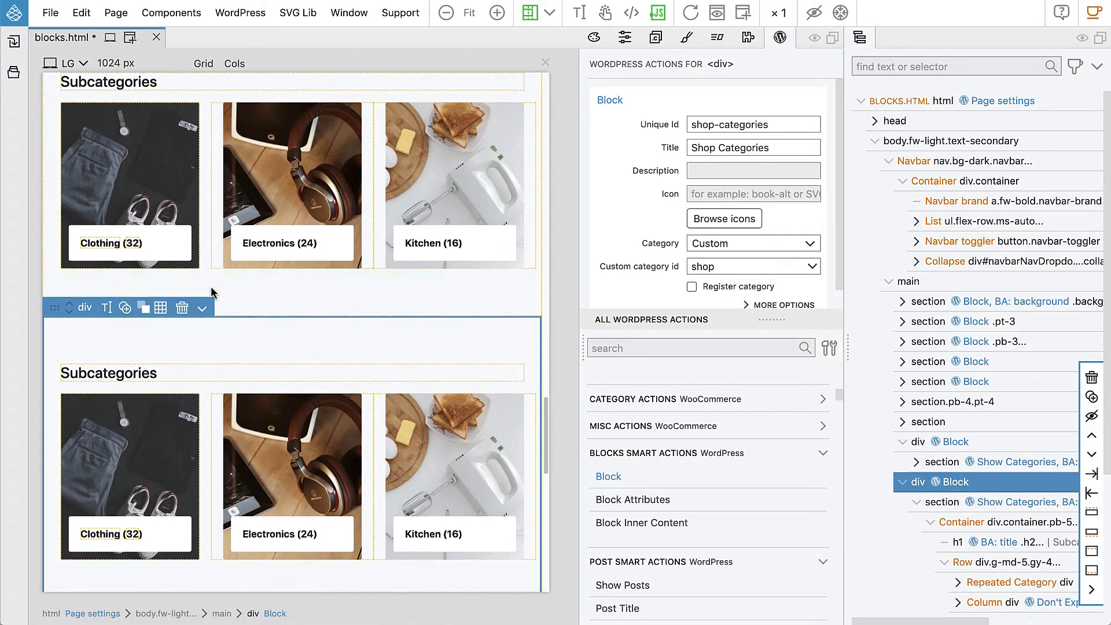
Change the duplicated block's heading text to "Selected categories"
{"action": "double_click", "coordinate": [137, 375]}
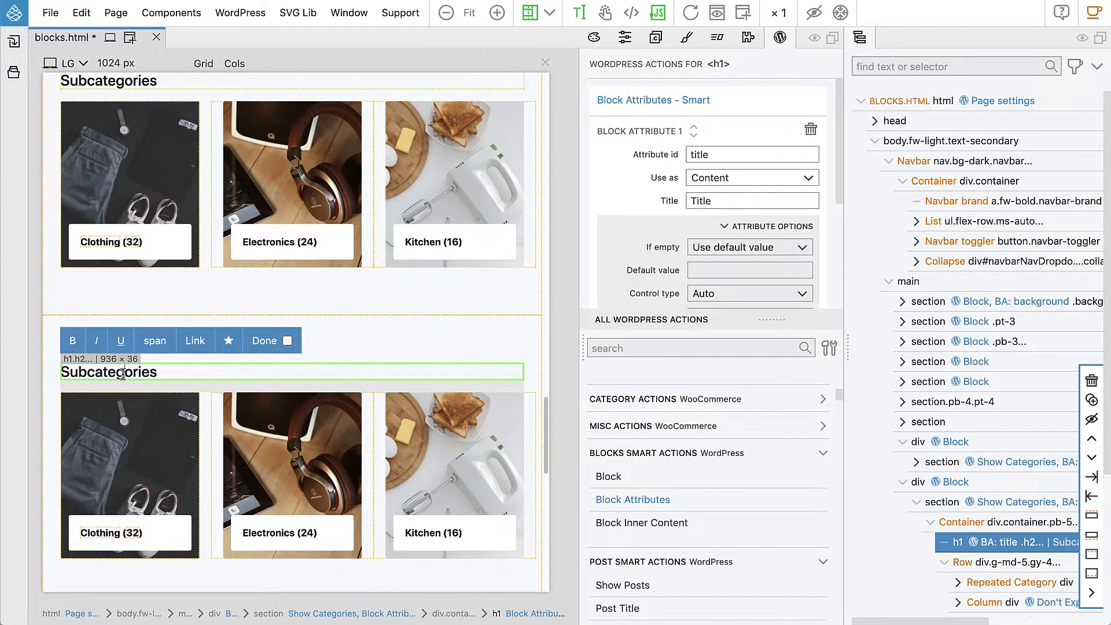
{"action": "double_click", "coordinate": [124, 375]}
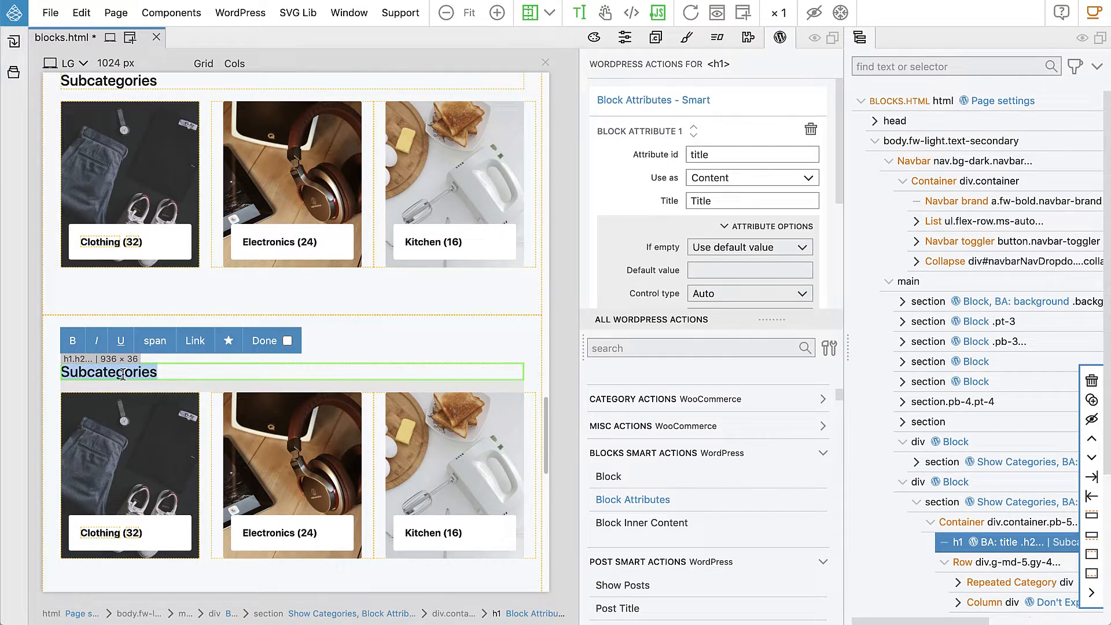
{"action": "type", "text": "Selecte"}
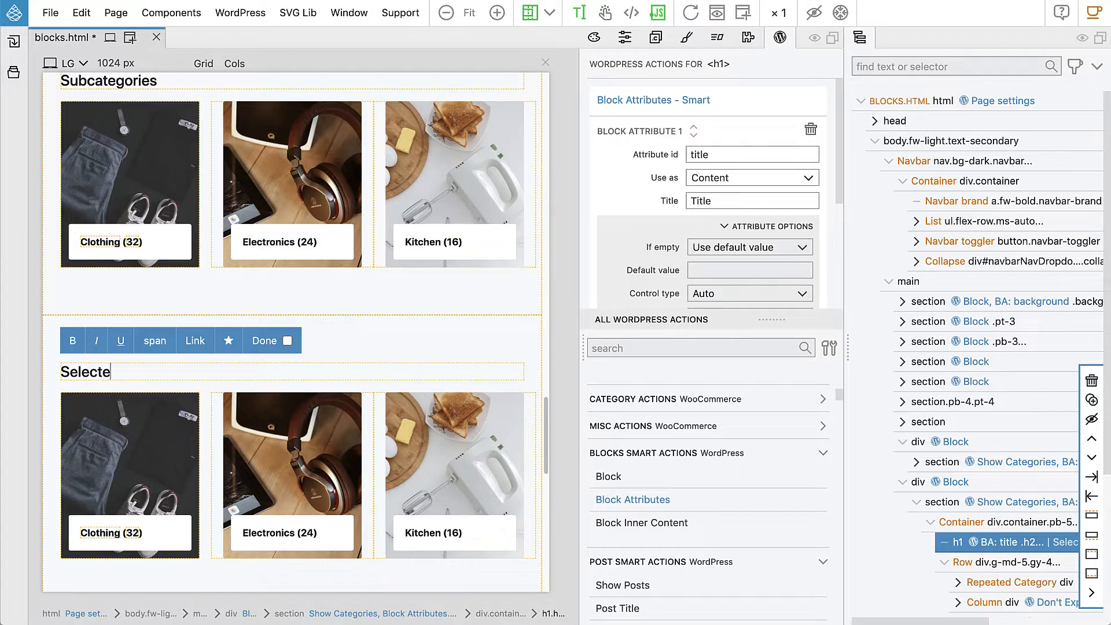
{"action": "type", "text": "d categories"}
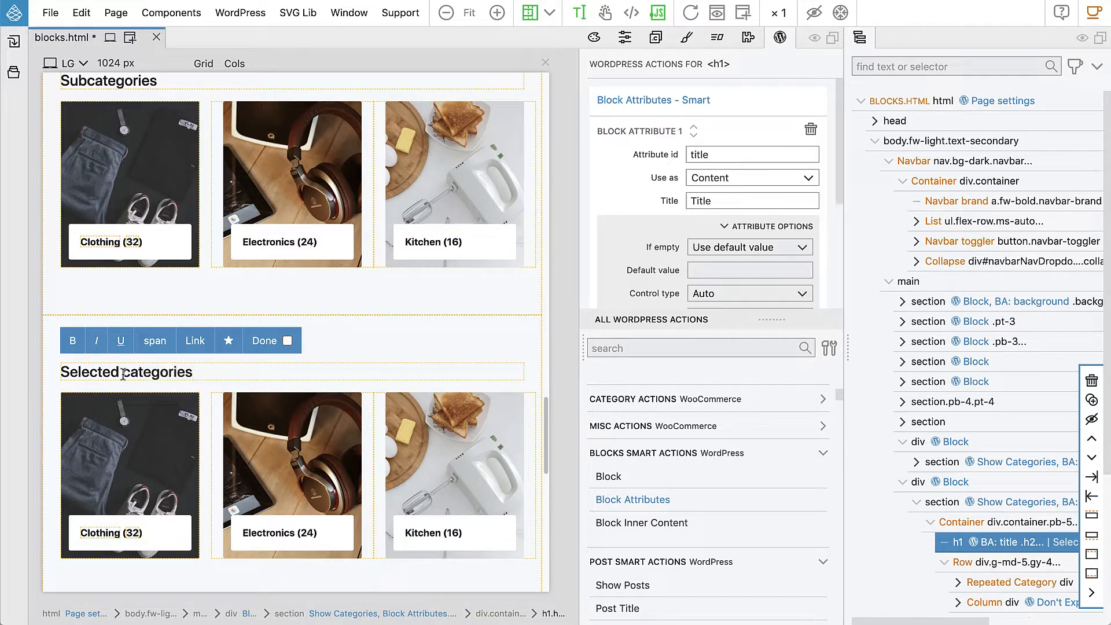
{"action": "left_click", "coordinate": [264, 340]}
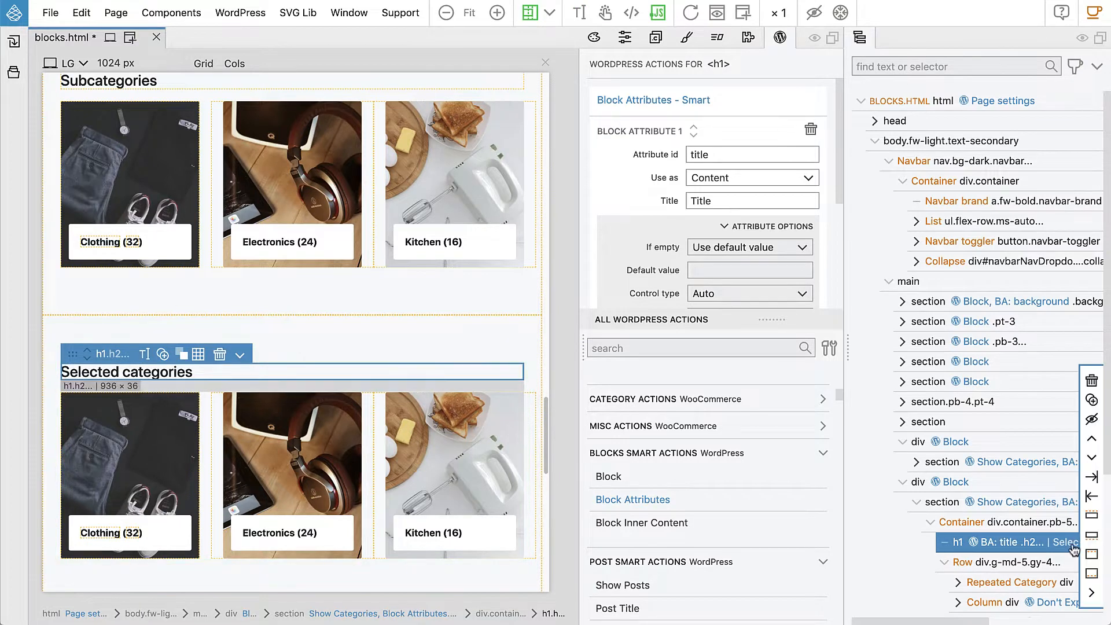
Set the Bootstrap background of the duplicated block's section to dark
{"action": "left_click", "coordinate": [942, 503]}
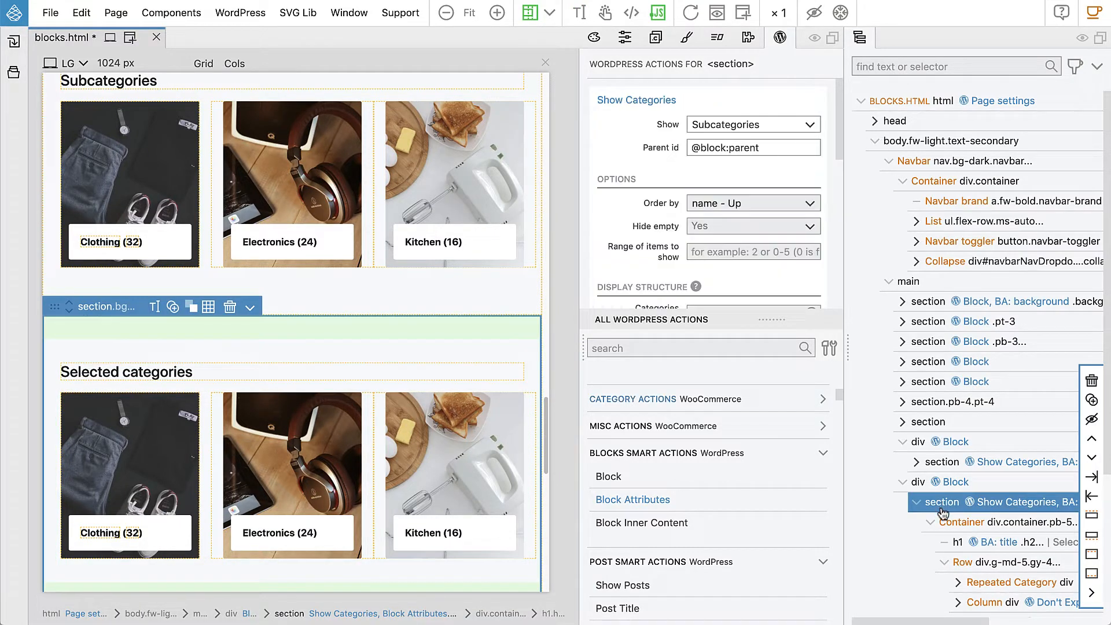
{"action": "left_click", "coordinate": [625, 39]}
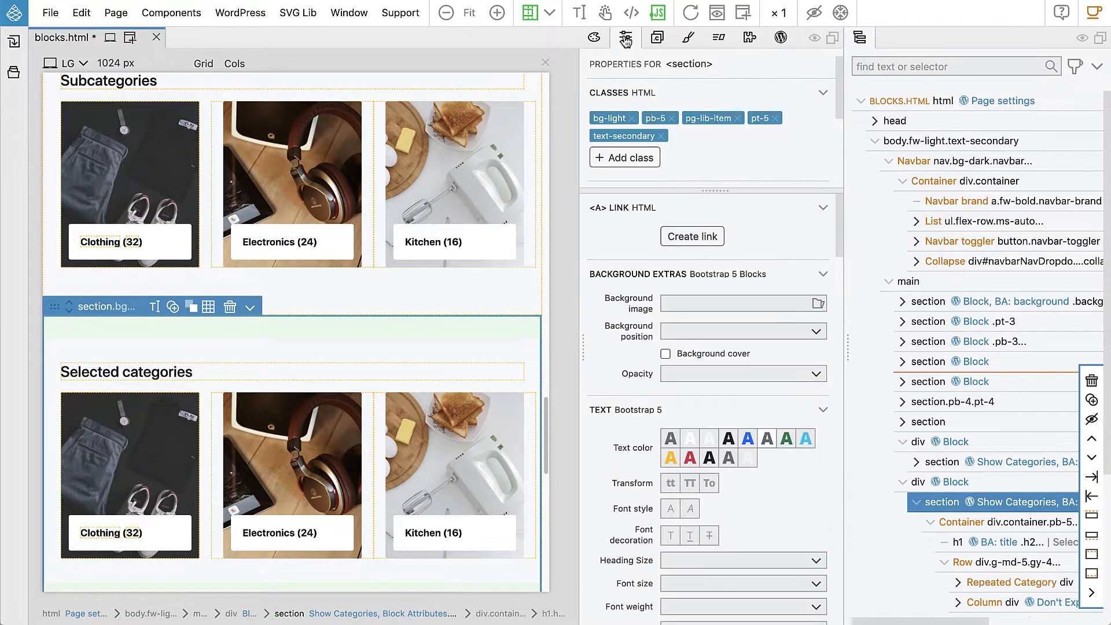
{"action": "scroll", "coordinate": [722, 379], "scroll_direction": "down", "scroll_amount": 5}
{"action": "scroll", "coordinate": [722, 379], "scroll_direction": "down", "scroll_amount": 4}
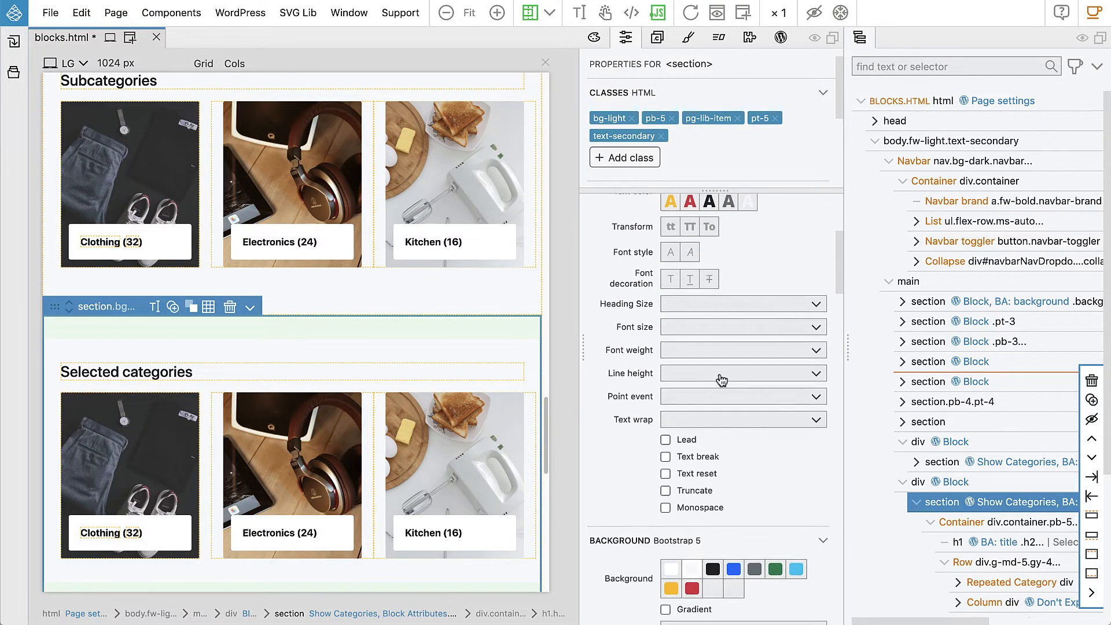
{"action": "left_click", "coordinate": [713, 442]}
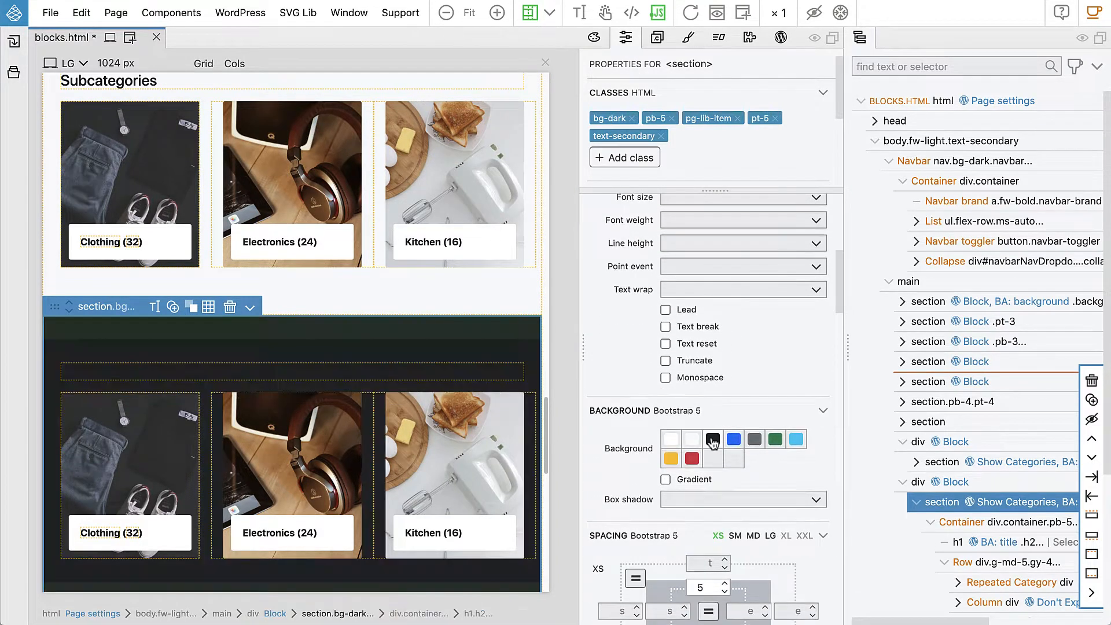
Set the text color of the "Selected categories" heading to white
{"action": "left_click", "coordinate": [976, 547]}
{"action": "scroll", "coordinate": [691, 358], "scroll_direction": "up", "scroll_amount": 5}
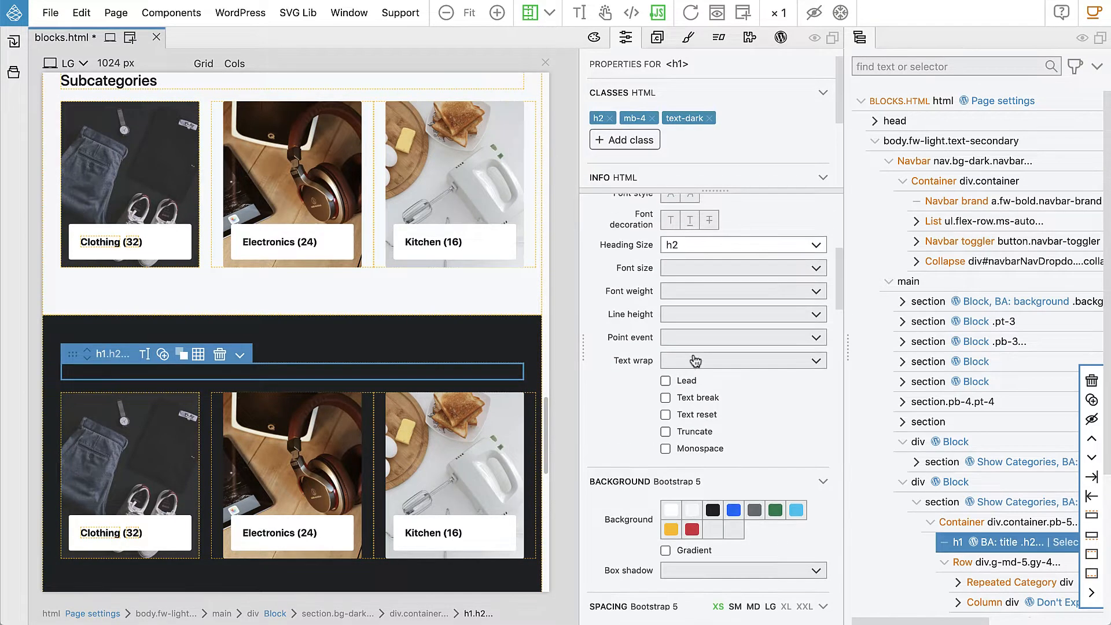
{"action": "left_click", "coordinate": [690, 502]}
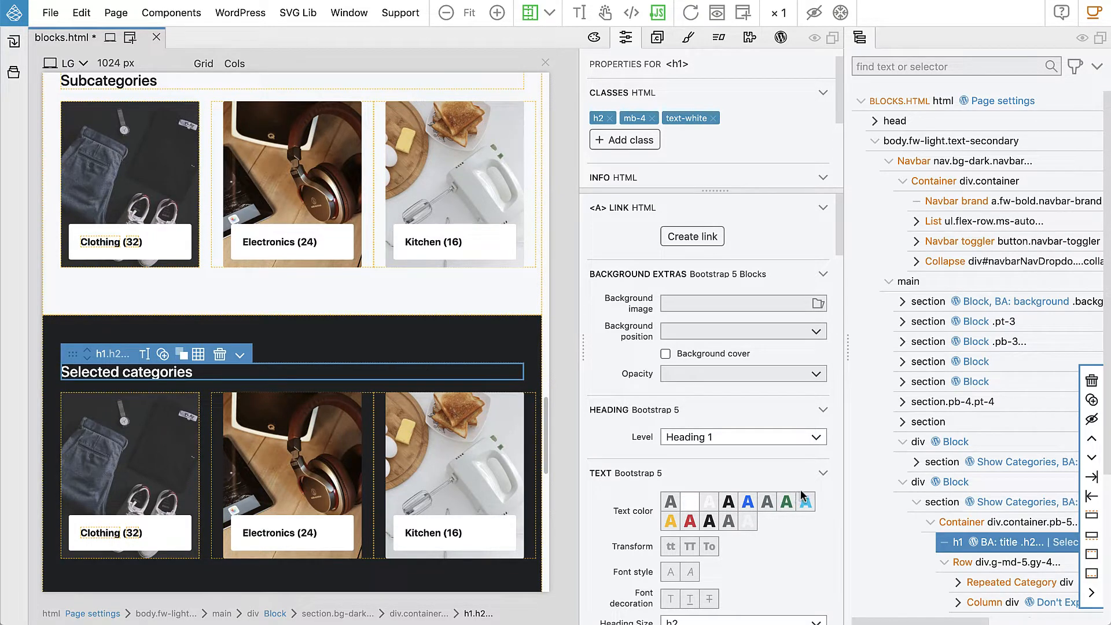
Clear the Bootstrap text color from the Selected categories section so it carries no text color class
{"action": "left_click", "coordinate": [943, 504]}
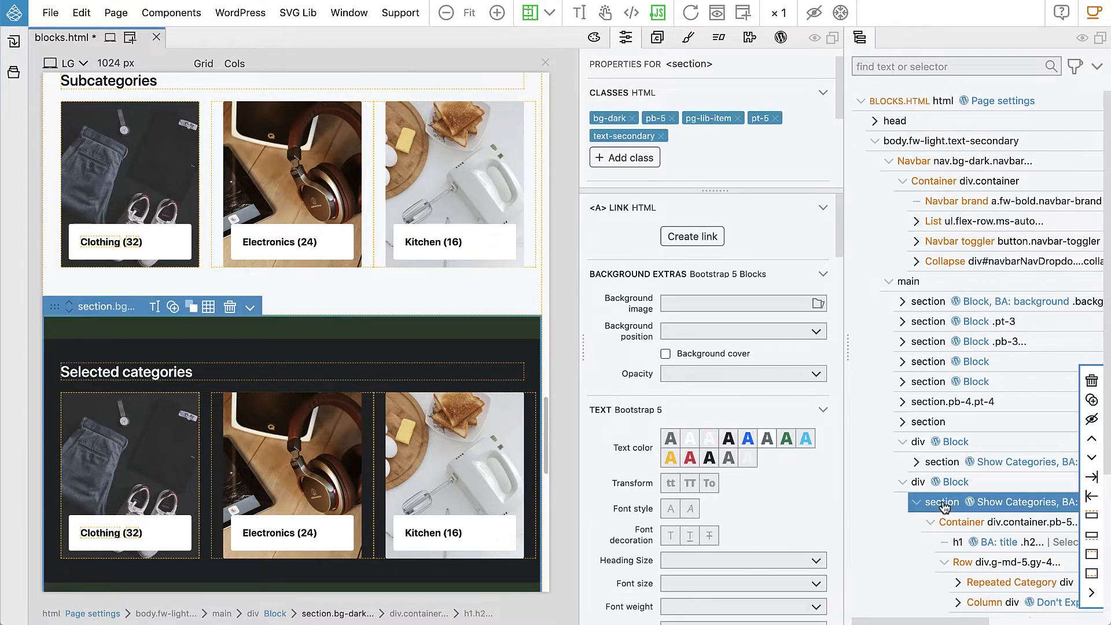
{"action": "left_click", "coordinate": [710, 458]}
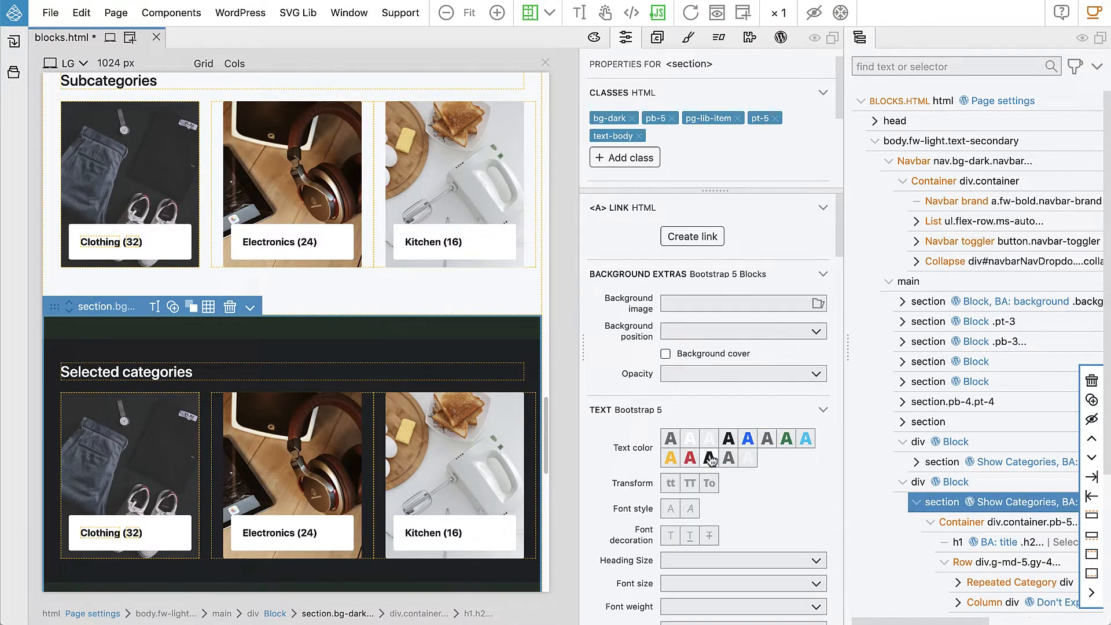
{"action": "left_click", "coordinate": [709, 458]}
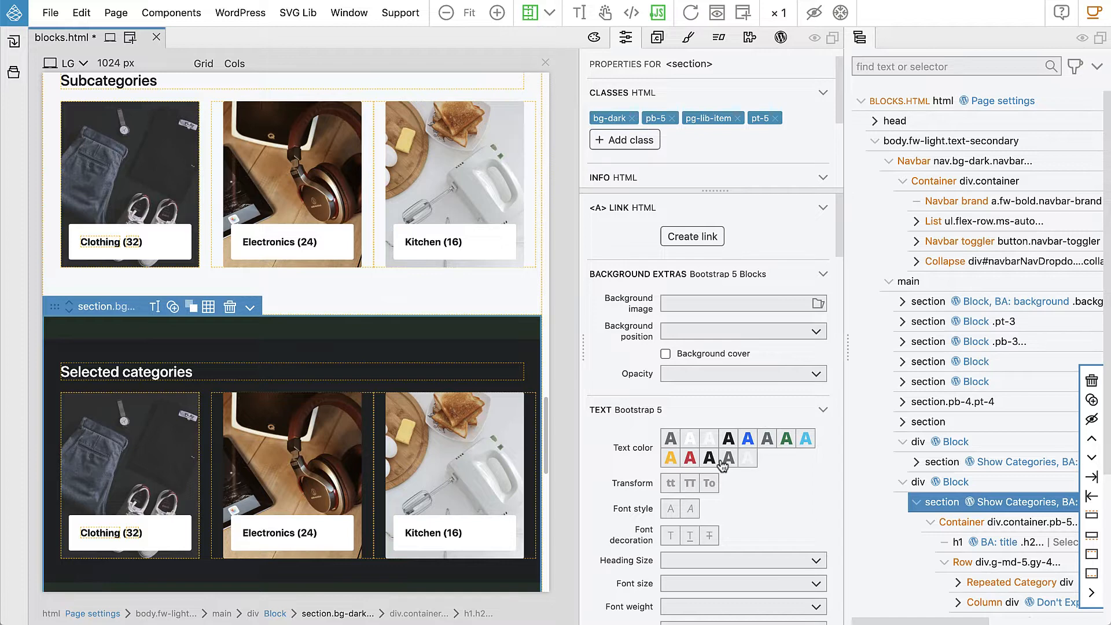
Try the secondary background color on the Selected categories section and return it to dark
{"action": "scroll", "coordinate": [717, 458], "scroll_direction": "down", "scroll_amount": 5}
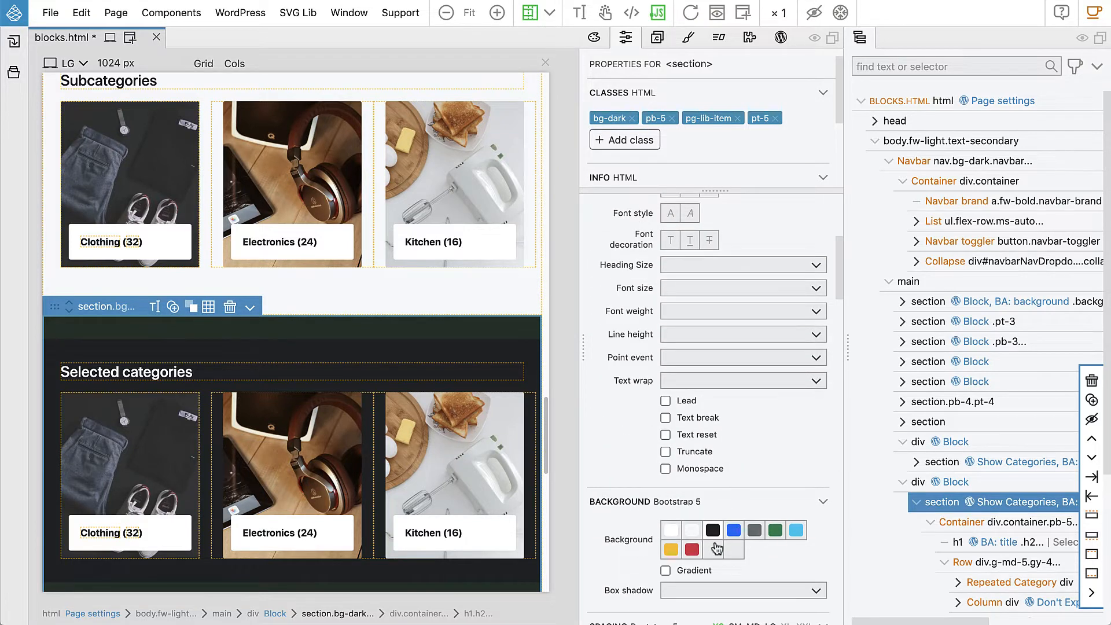
{"action": "left_click", "coordinate": [753, 535]}
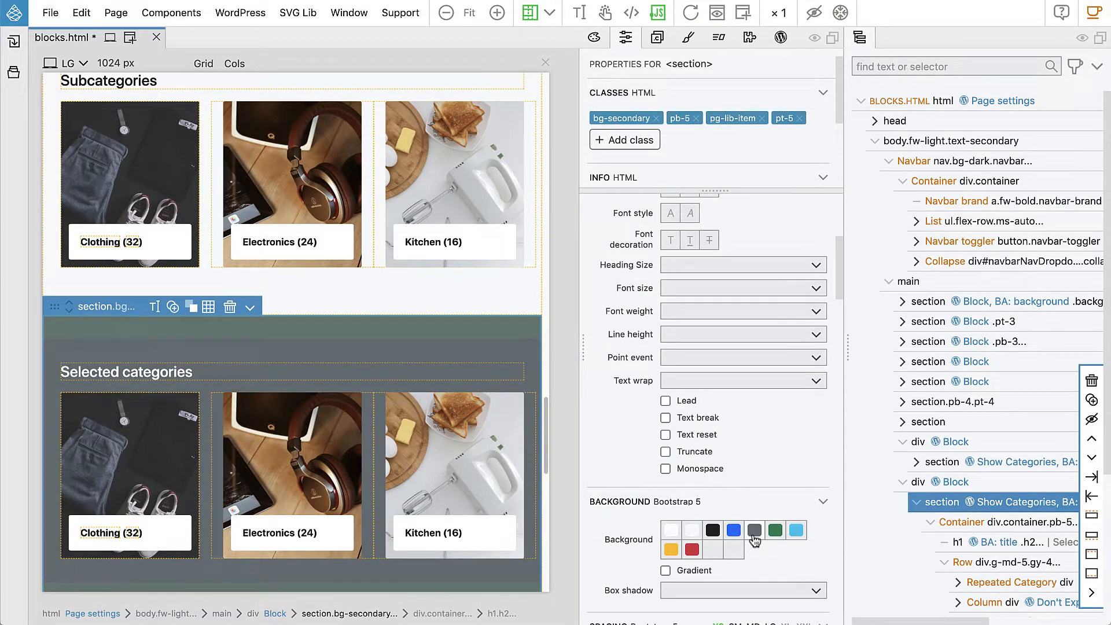
{"action": "left_click", "coordinate": [712, 531]}
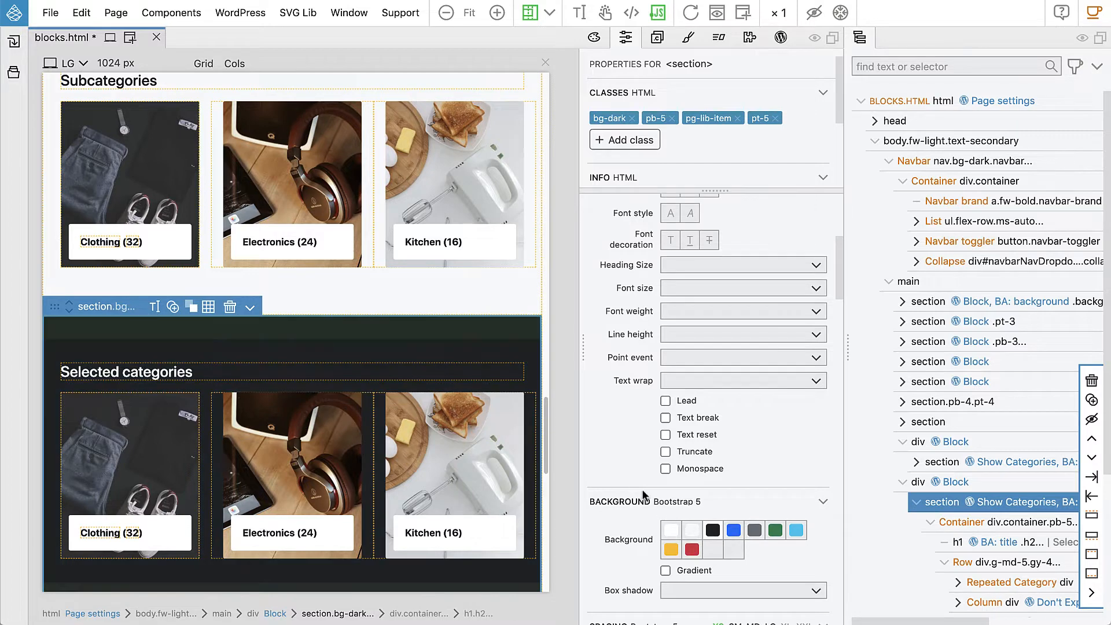
Set the duplicated block's unique id to shop-categories-select and its title to "Shop Categories Select"
{"action": "left_click", "coordinate": [978, 483]}
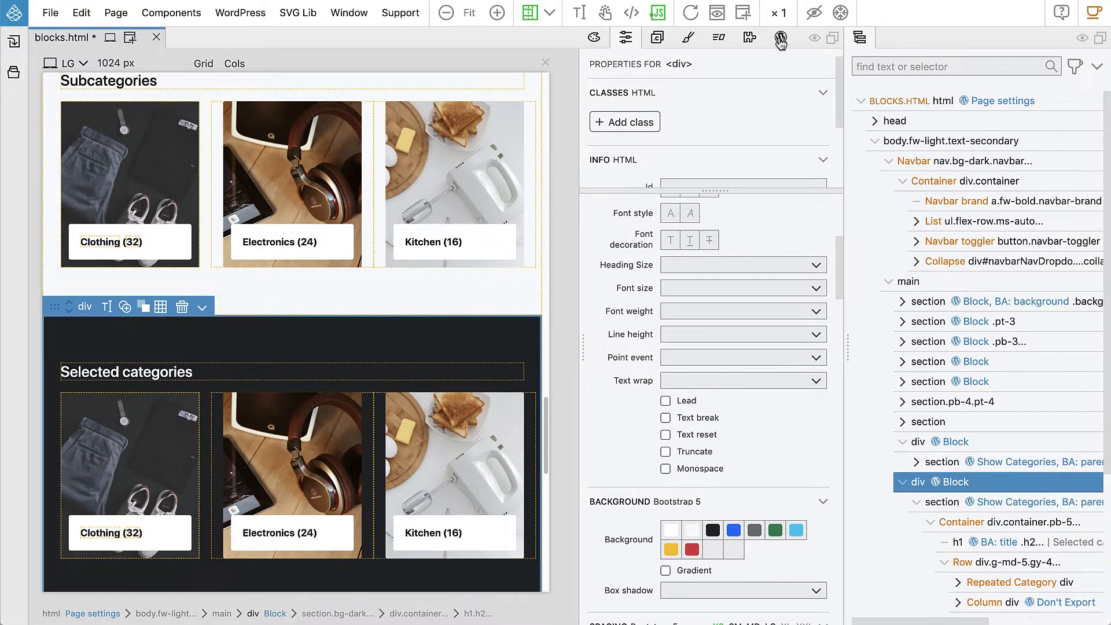
{"action": "left_click", "coordinate": [780, 38]}
{"action": "left_click", "coordinate": [790, 129]}
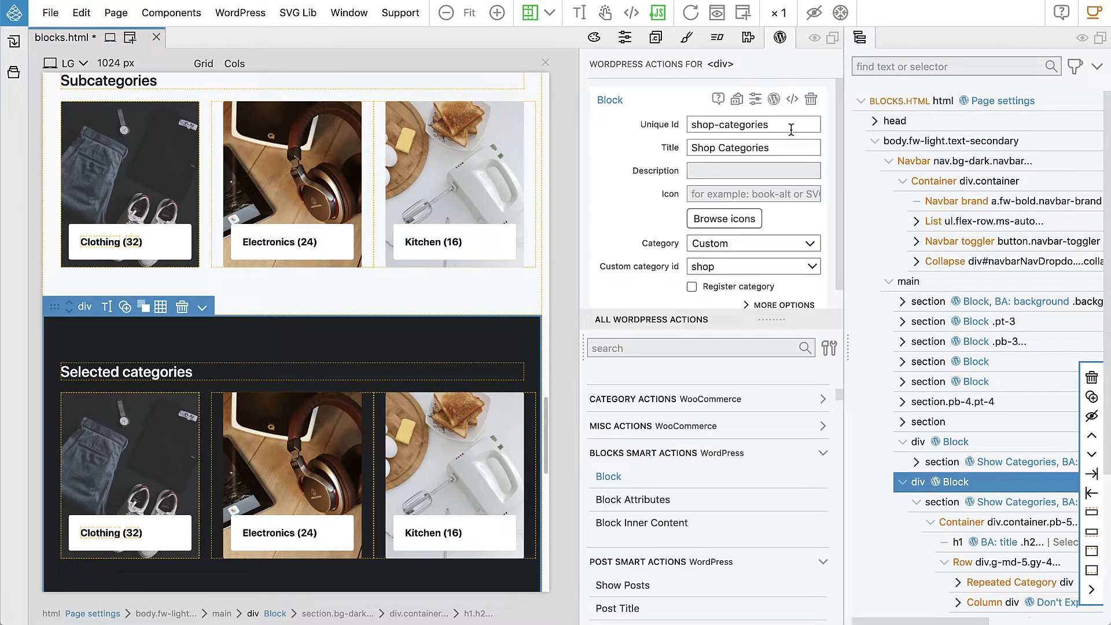
{"action": "type", "text": "-sele"}
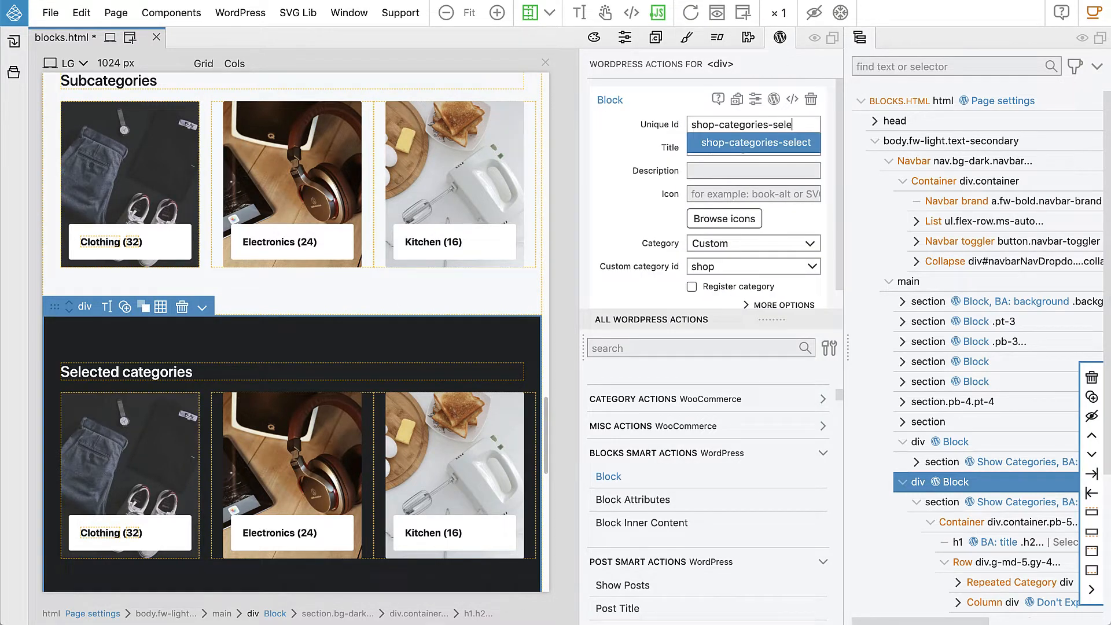
{"action": "type", "text": "ct"}
{"action": "left_click", "coordinate": [791, 148]}
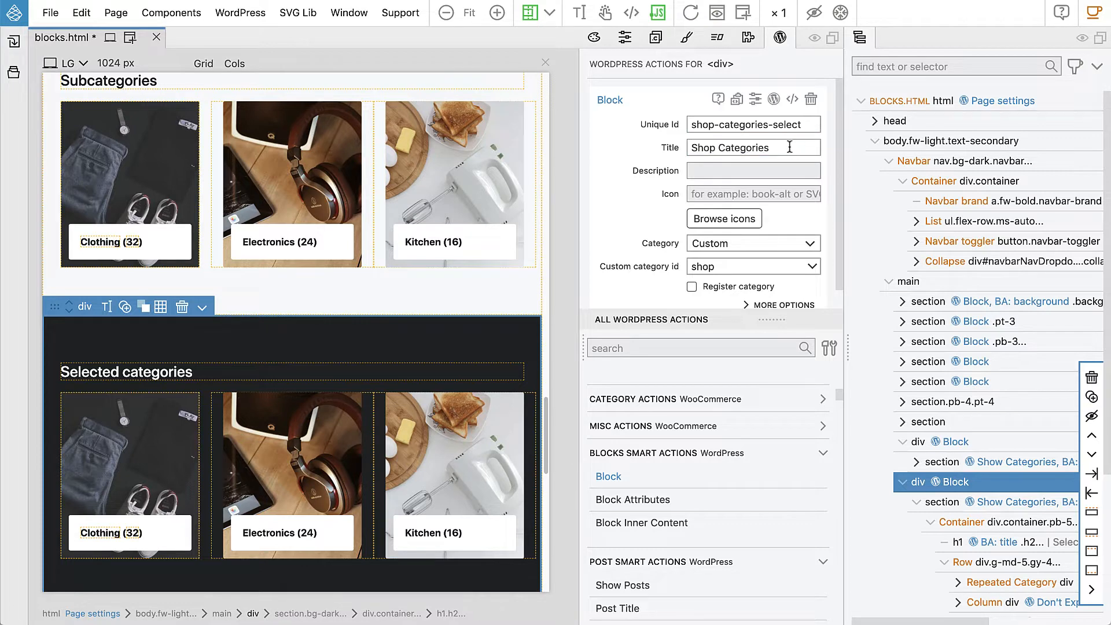
{"action": "type", "text": "Select"}
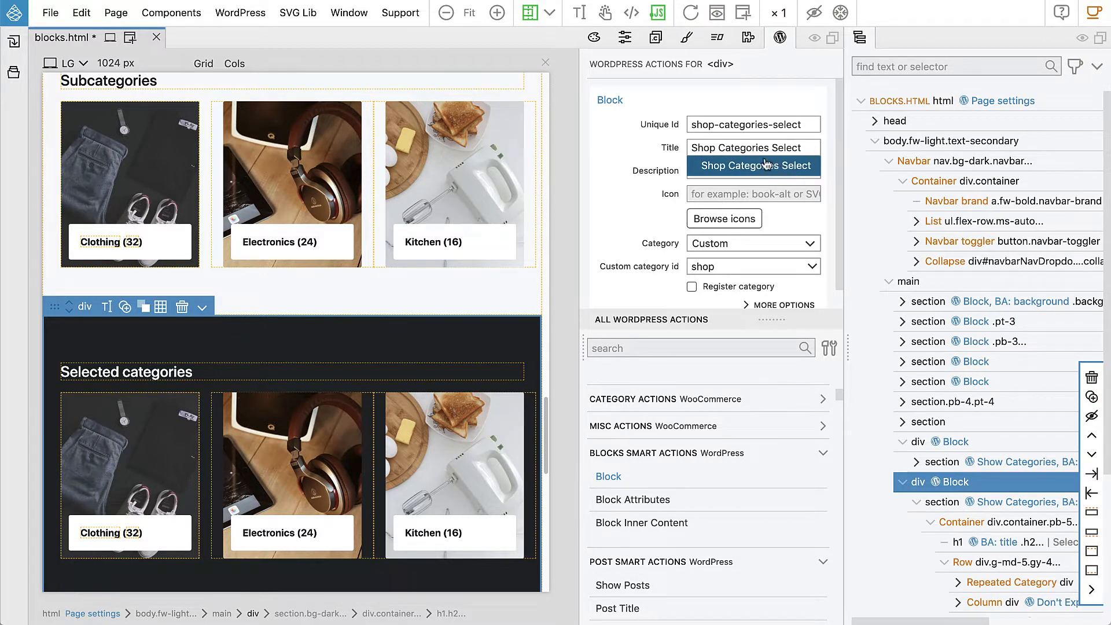
{"action": "left_click", "coordinate": [782, 166]}
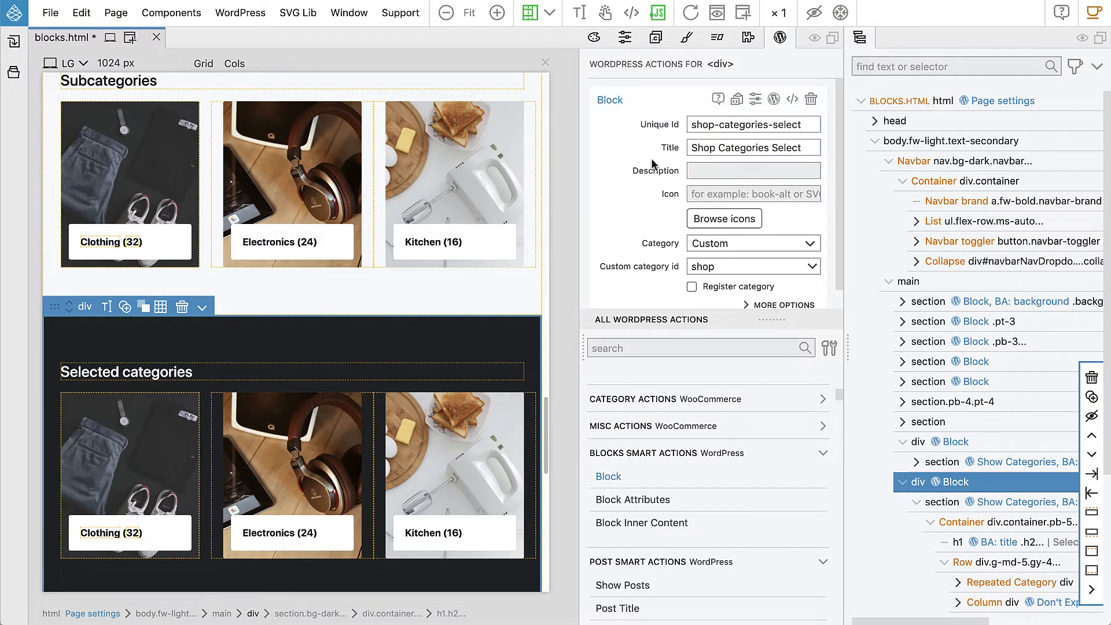
{"action": "left_click", "coordinate": [1006, 501]}
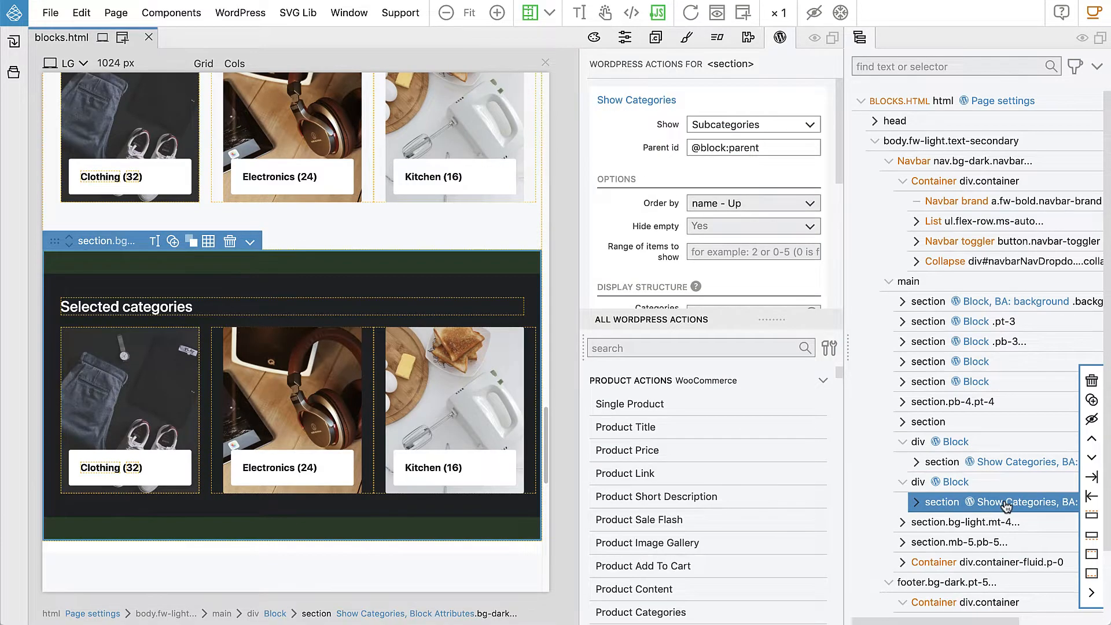
{"action": "left_click", "coordinate": [720, 125]}
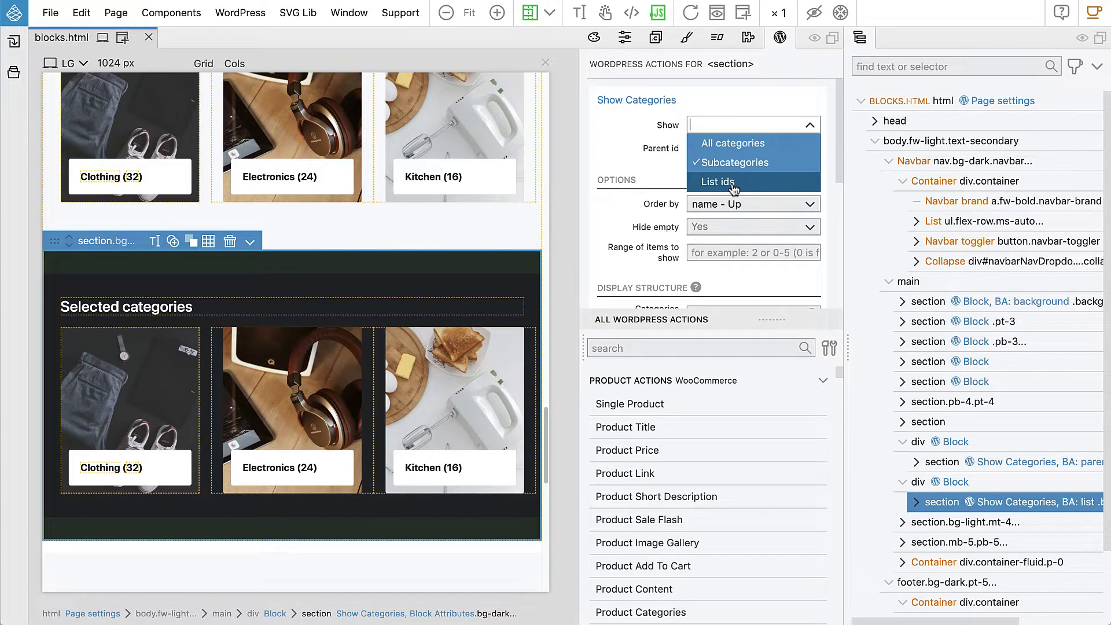
{"action": "left_click", "coordinate": [733, 184]}
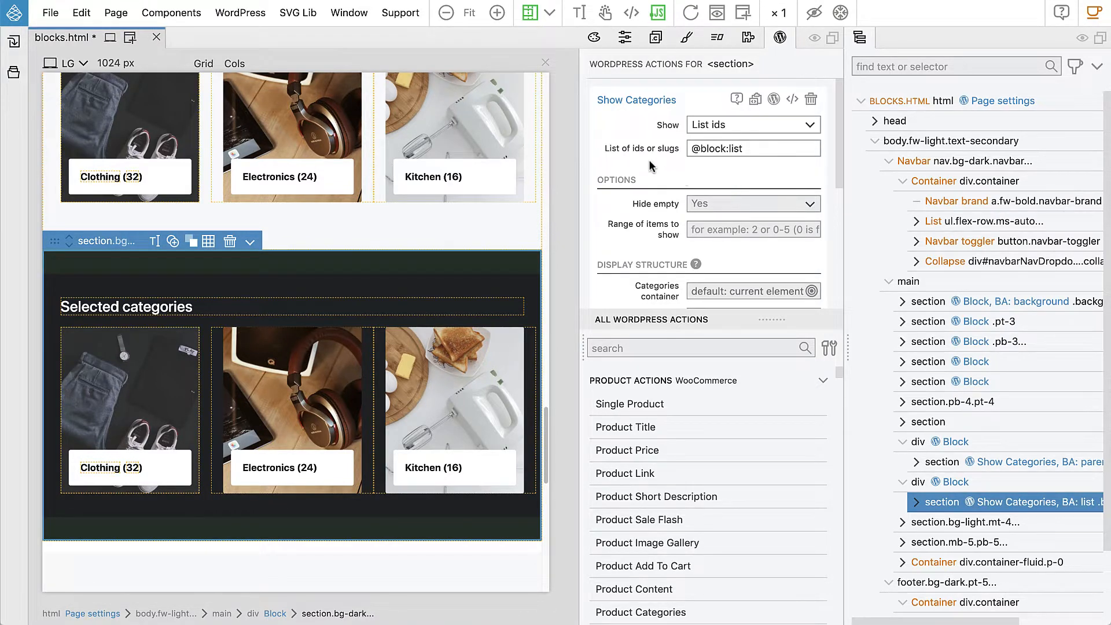
{"action": "mouse_move", "coordinate": [632, 150]}
{"action": "left_click_drag", "start_coordinate": [689, 148], "coordinate": [752, 147]}
{"action": "left_click", "coordinate": [737, 159]}
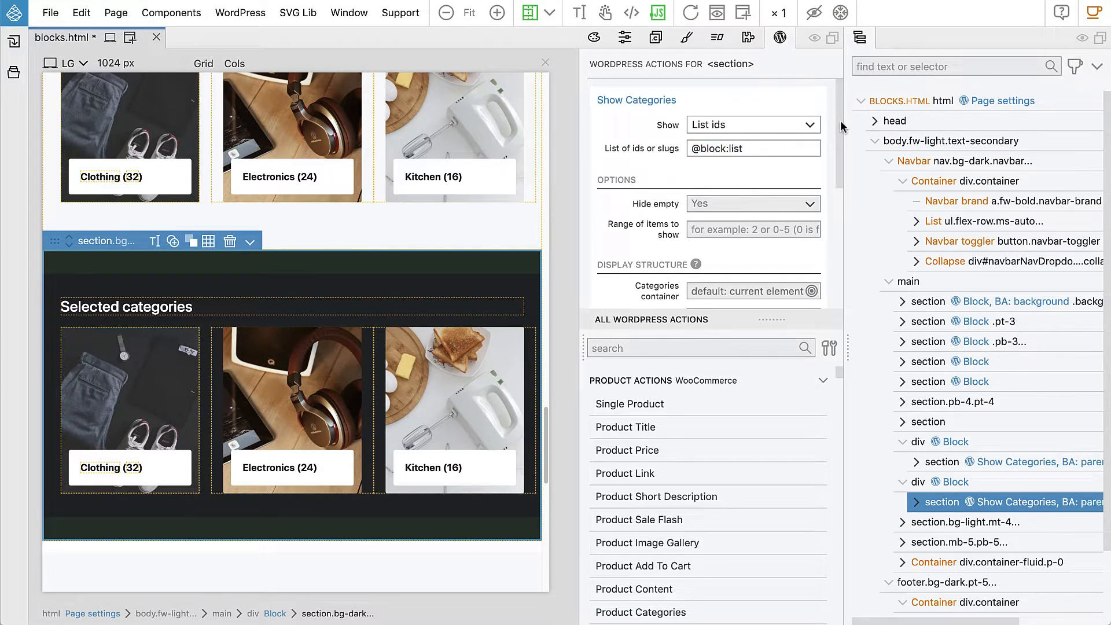
Change the attribute id of the section's "List of categories" block attribute to list
{"action": "left_click_drag", "start_coordinate": [840, 120], "coordinate": [824, 244]}
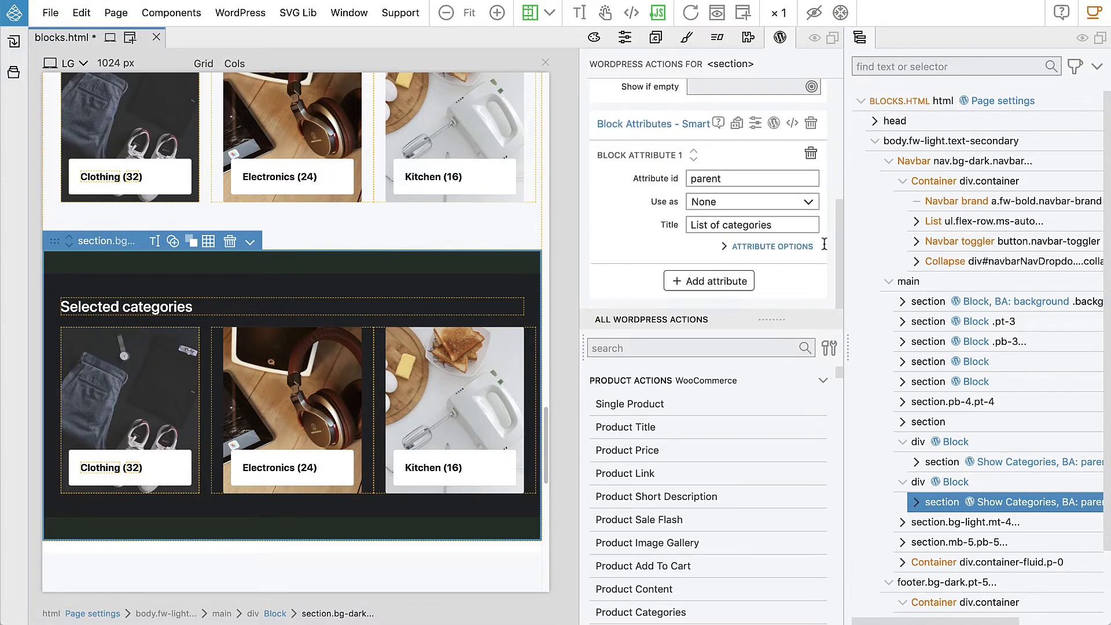
{"action": "left_click", "coordinate": [714, 180]}
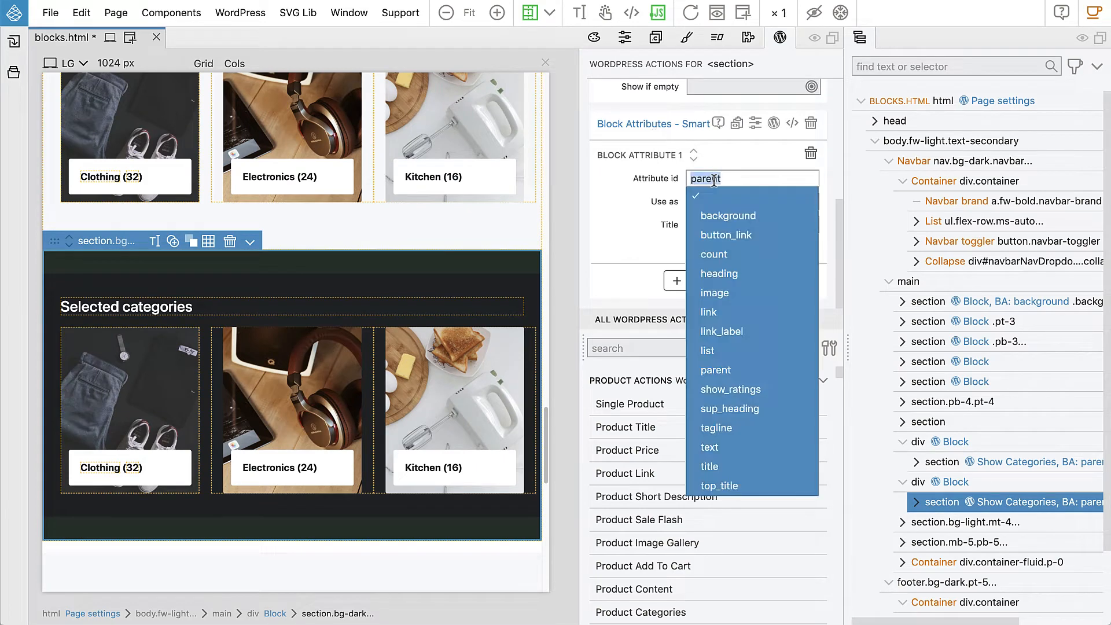
{"action": "type", "text": "list"}
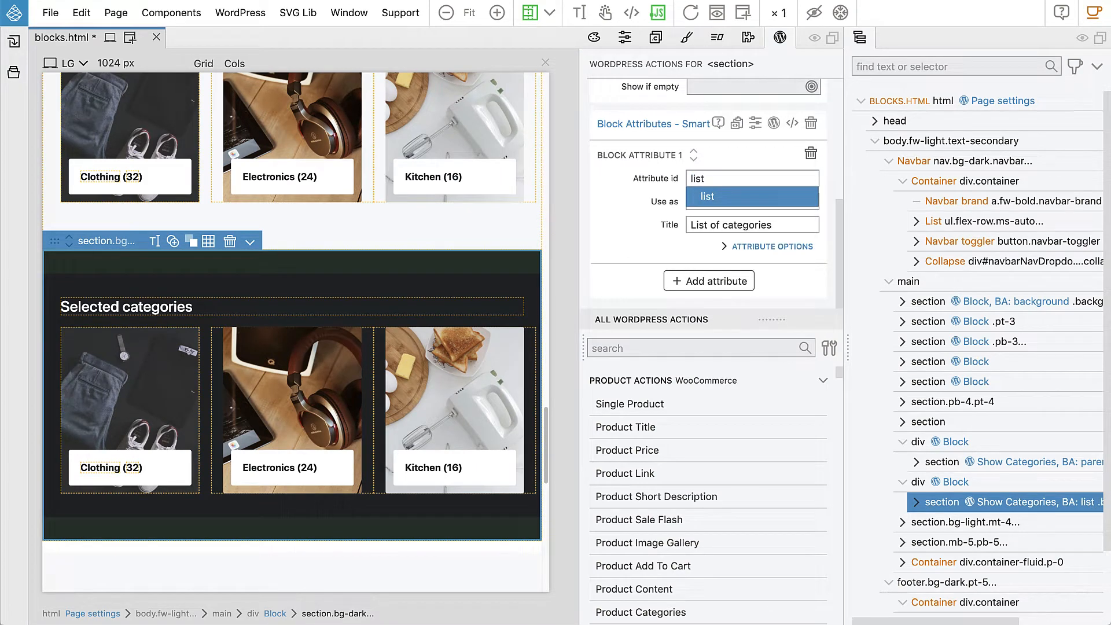
{"action": "left_click", "coordinate": [649, 219]}
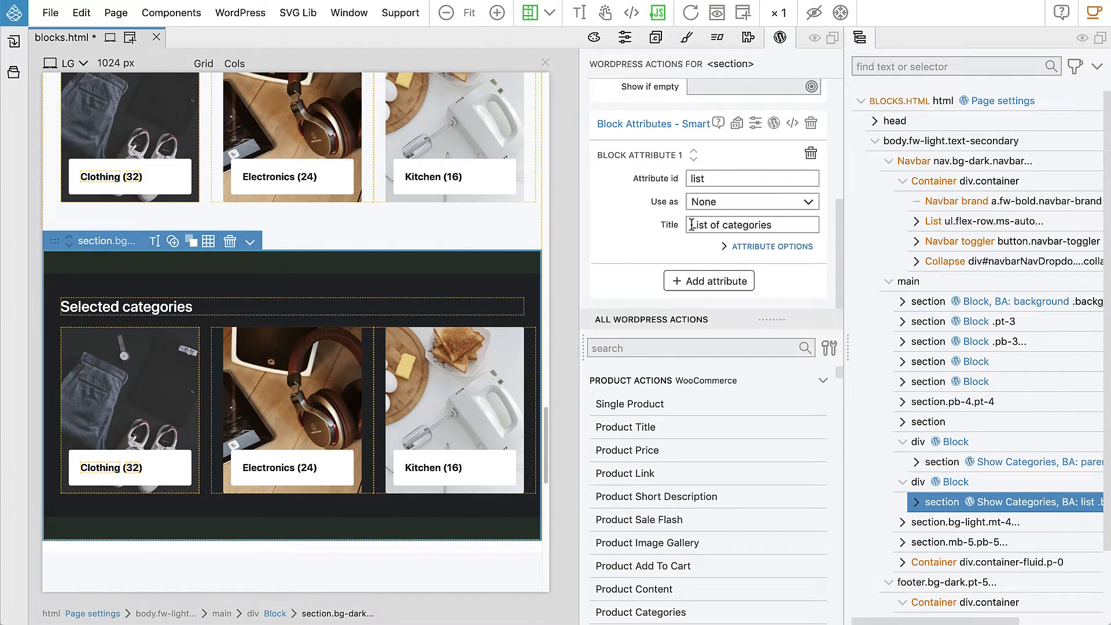
{"action": "left_click_drag", "start_coordinate": [691, 225], "coordinate": [775, 225]}
{"action": "left_click", "coordinate": [773, 224]}
Set the list attribute's help text to "A comma seperated list of category slugs." in its attribute options
{"action": "left_click", "coordinate": [764, 246]}
{"action": "scroll", "coordinate": [756, 236], "scroll_direction": "down", "scroll_amount": 1}
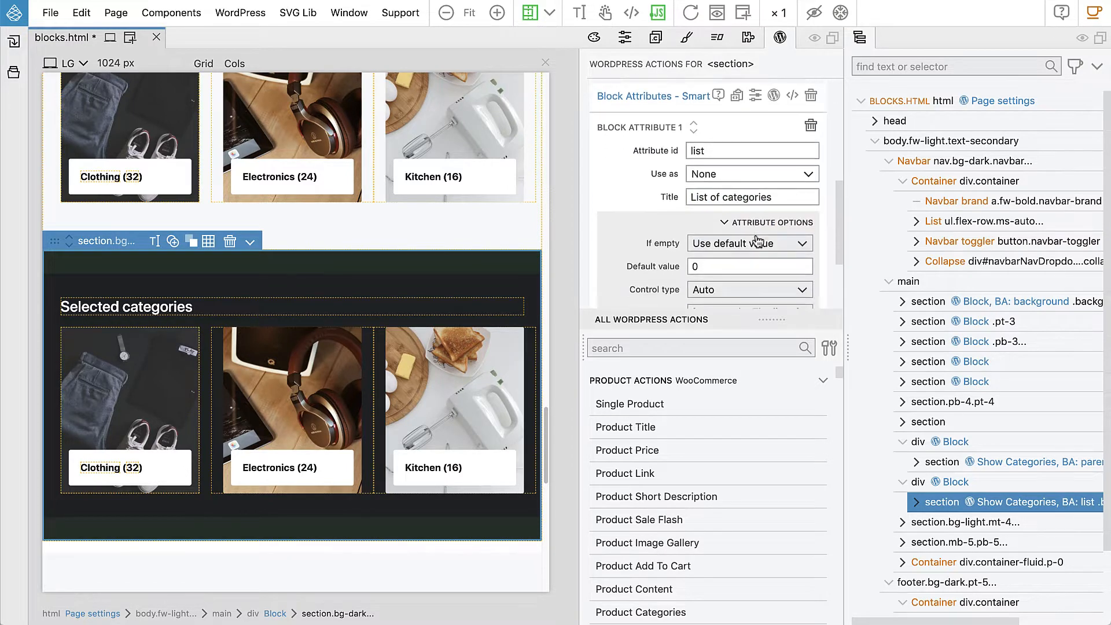
{"action": "scroll", "coordinate": [754, 234], "scroll_direction": "down", "scroll_amount": 2}
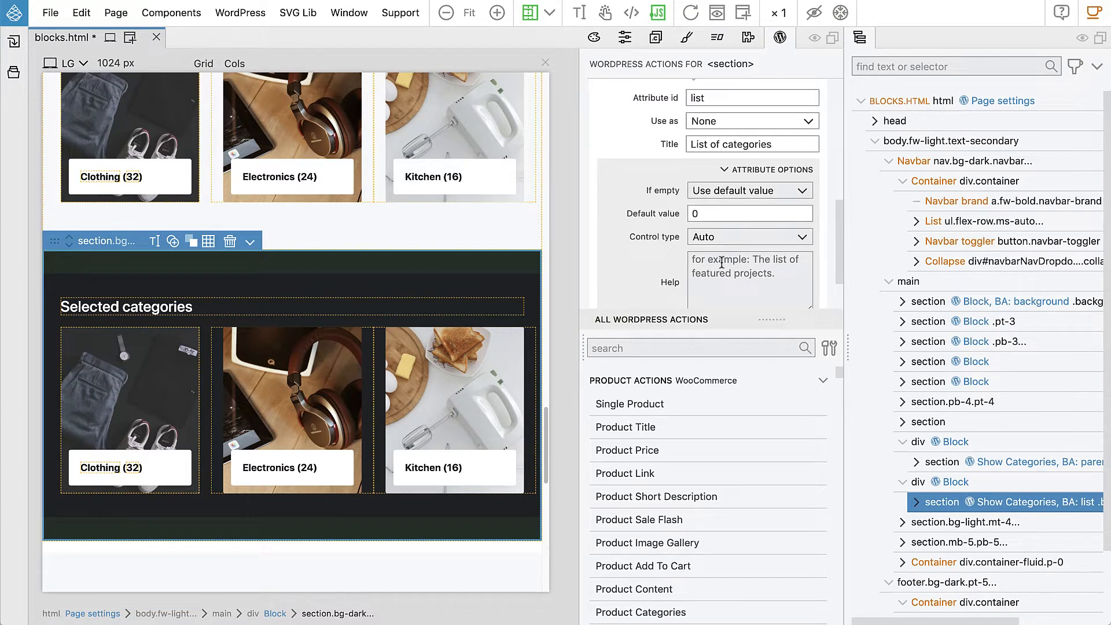
{"action": "type", "text": "A comm"}
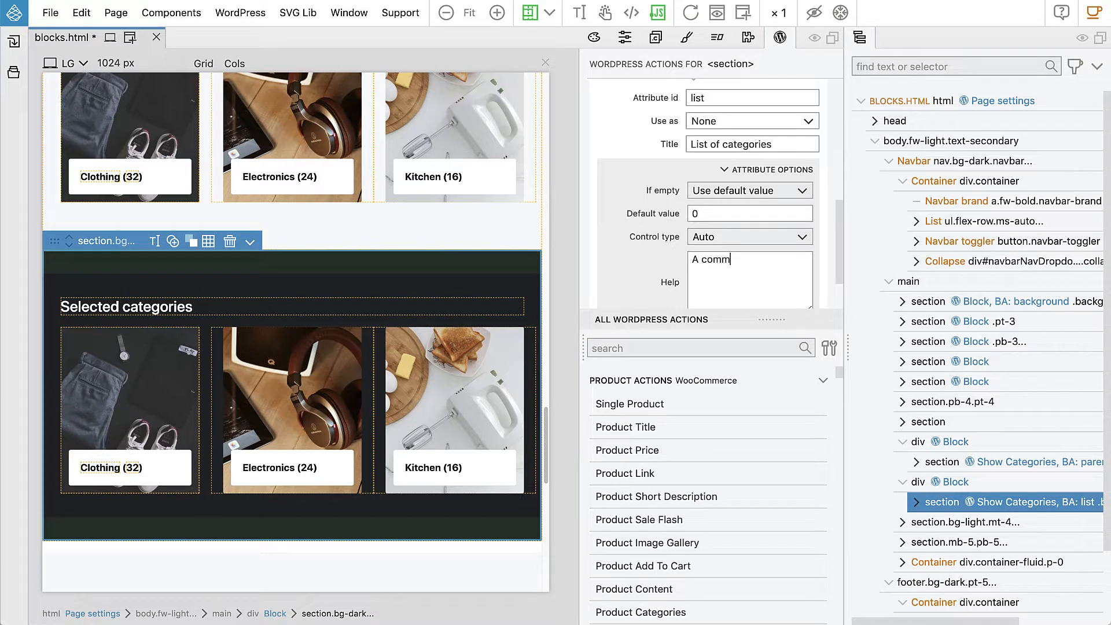
{"action": "type", "text": "a seperated list of "}
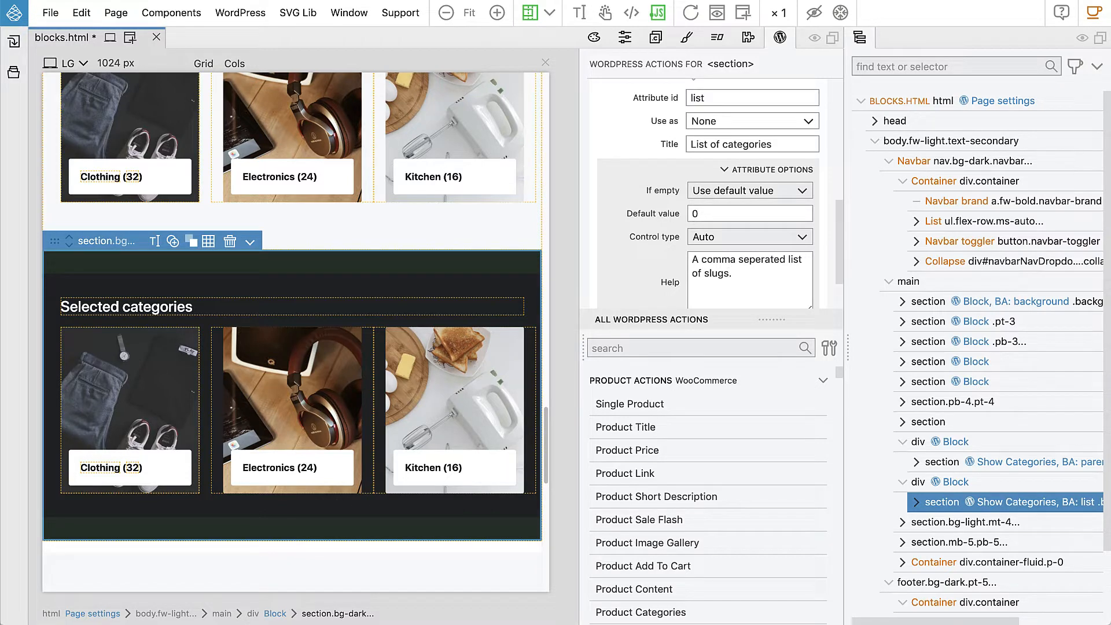
{"action": "type", "text": "category"}
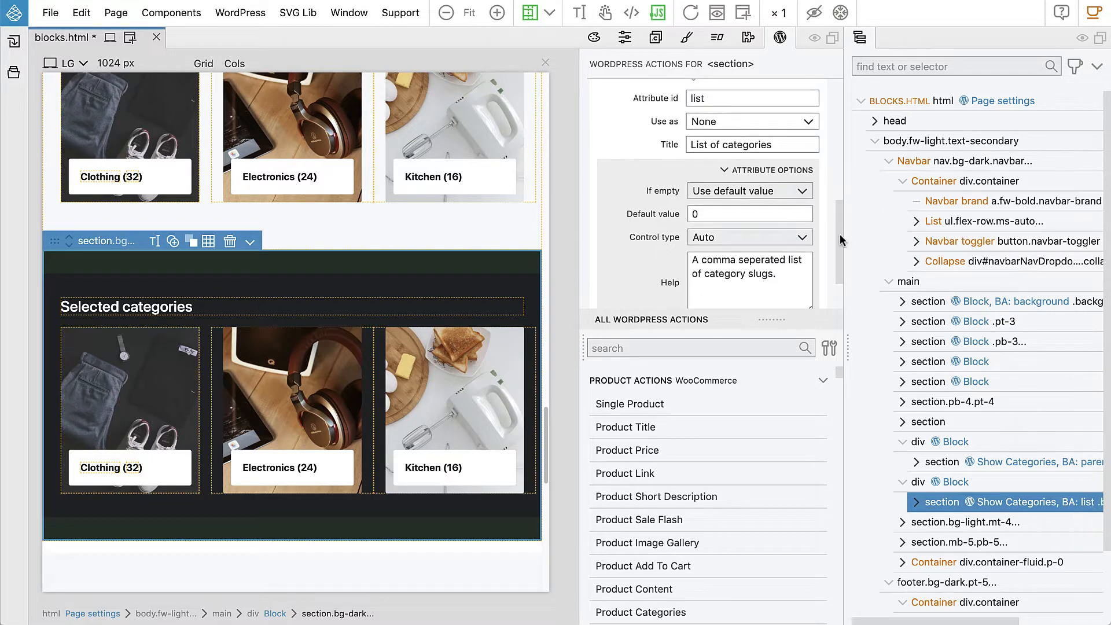
Save and export blocks.html, and reload the Front Page in the WordPress block editor in Chrome
{"action": "left_click_drag", "start_coordinate": [840, 235], "coordinate": [829, 106]}
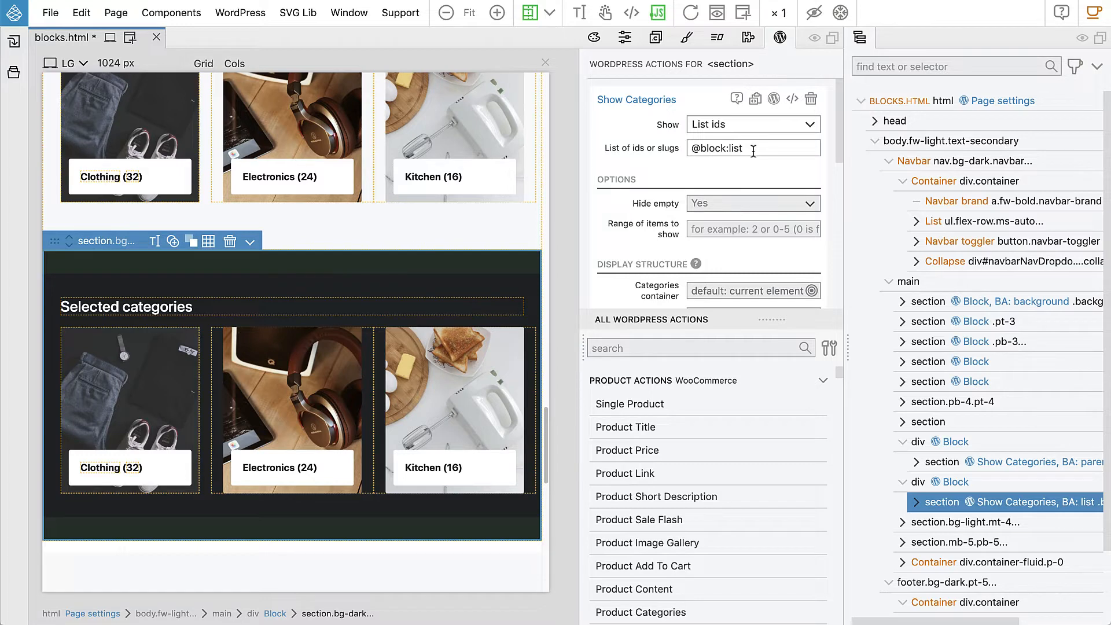
{"action": "key", "text": "super+s"}
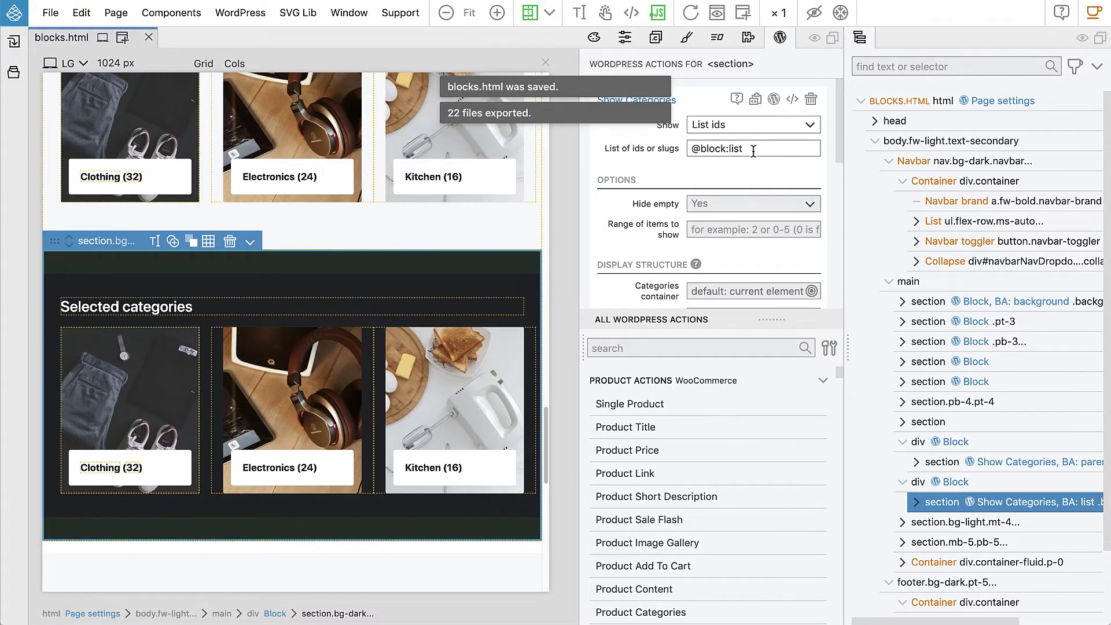
{"action": "key", "text": "super+Tab"}
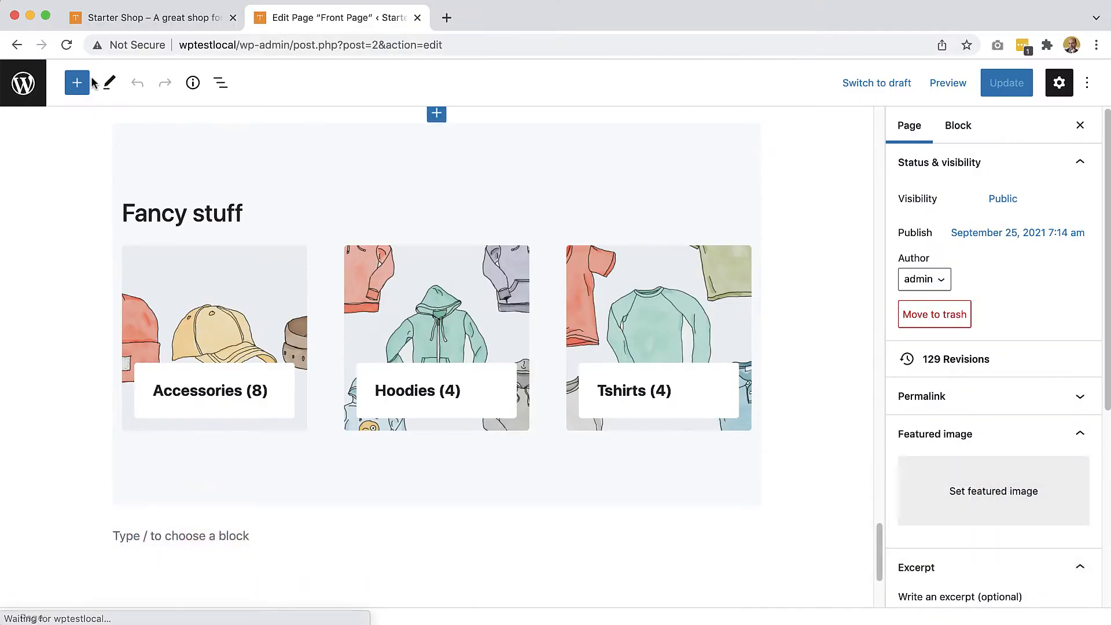
{"action": "left_click", "coordinate": [67, 46]}
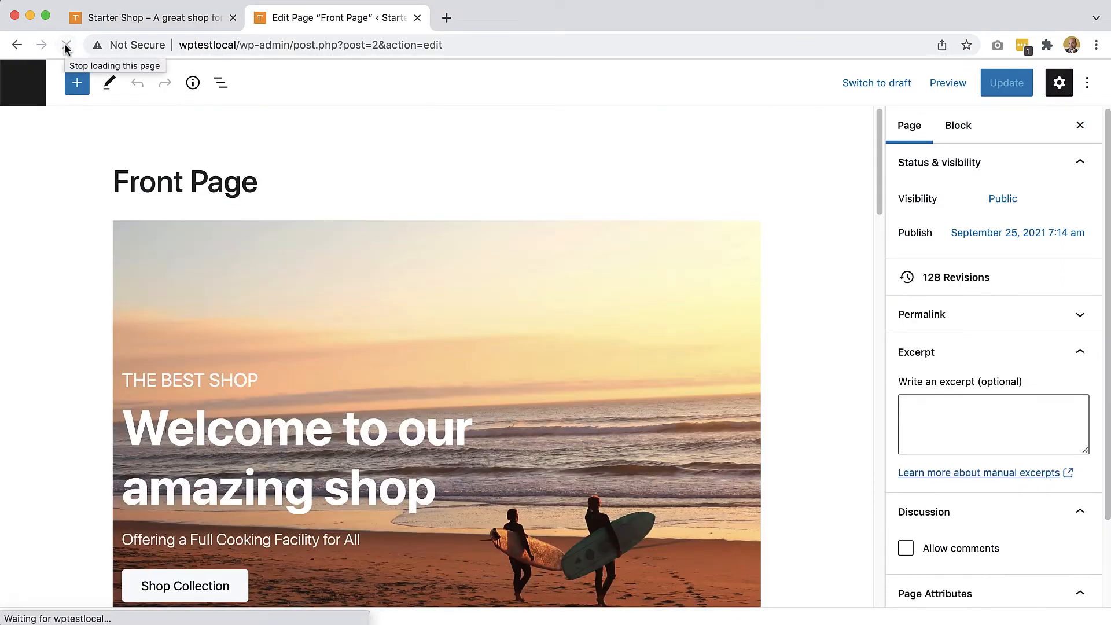
Insert a Shop Categories Select block in the empty paragraph below the "Fancy stuff" section
{"action": "left_click_drag", "start_coordinate": [877, 138], "coordinate": [866, 550]}
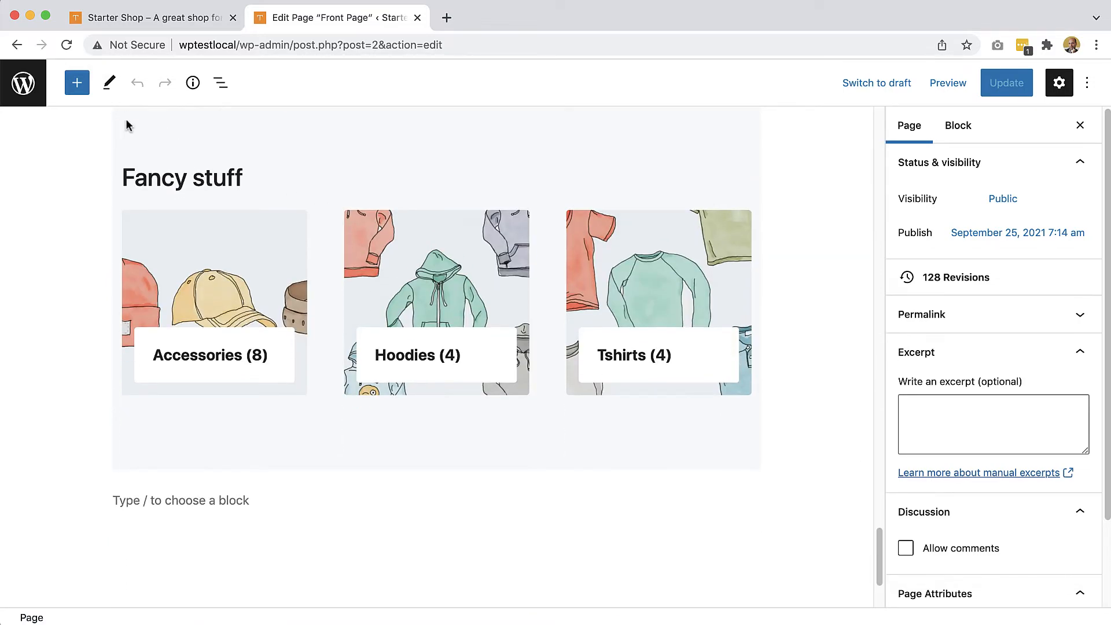
{"action": "left_click", "coordinate": [184, 503]}
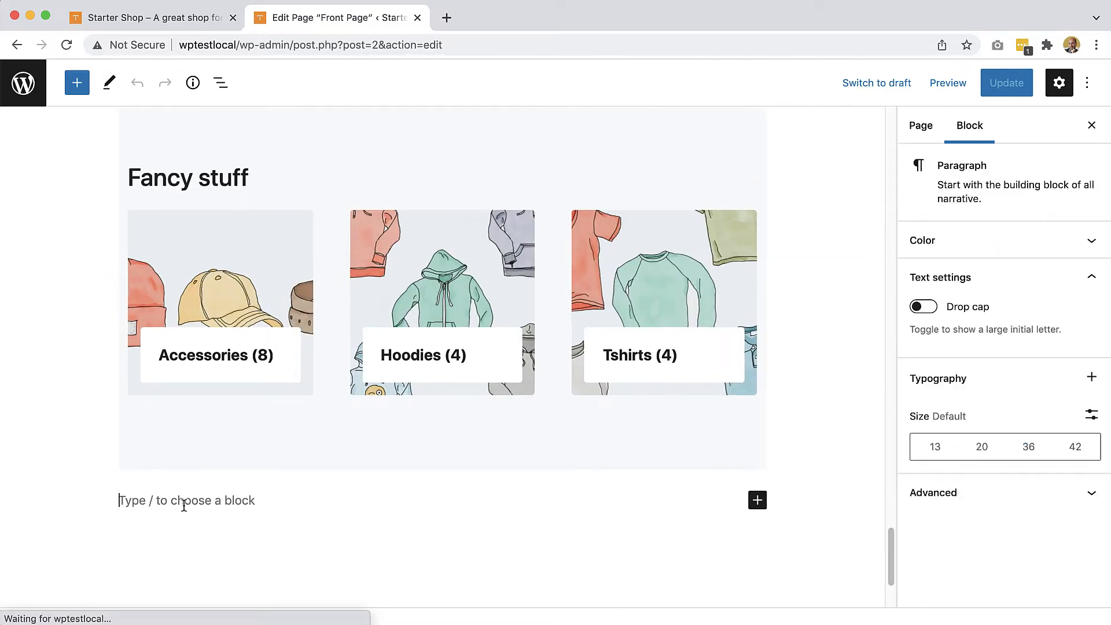
{"action": "left_click", "coordinate": [762, 499]}
{"action": "left_click", "coordinate": [825, 469]}
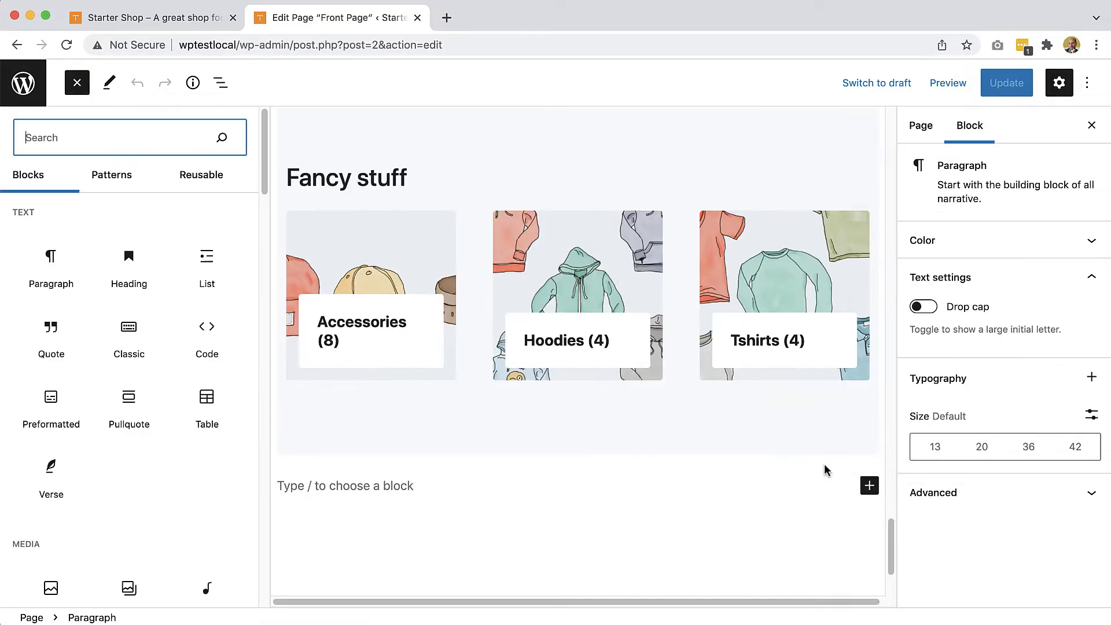
{"action": "left_click_drag", "start_coordinate": [264, 137], "coordinate": [254, 490]}
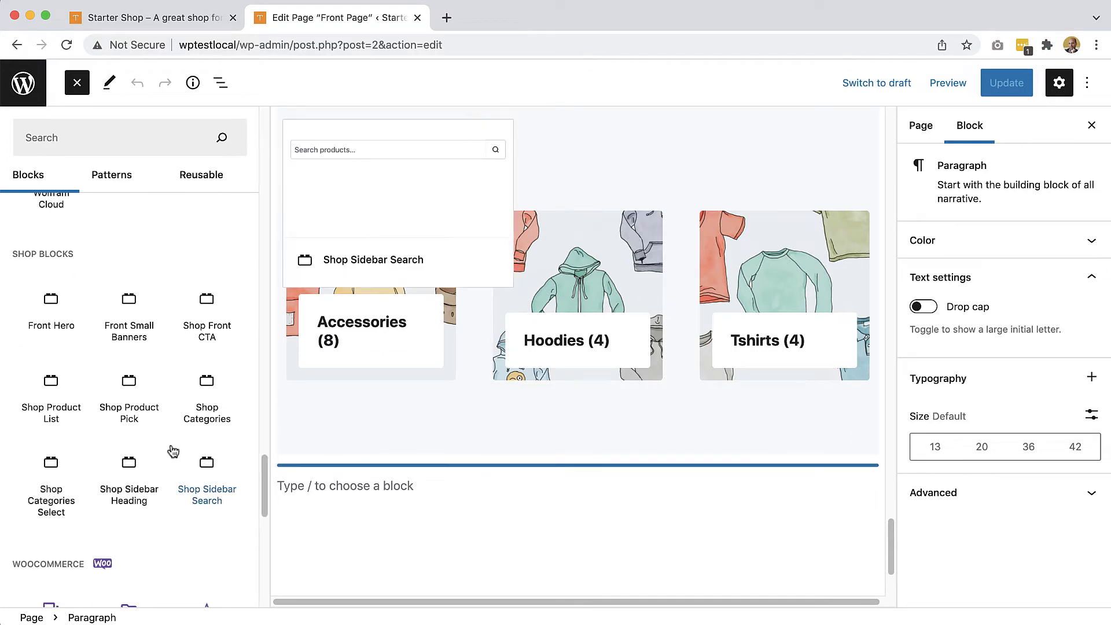
{"action": "left_click", "coordinate": [58, 509]}
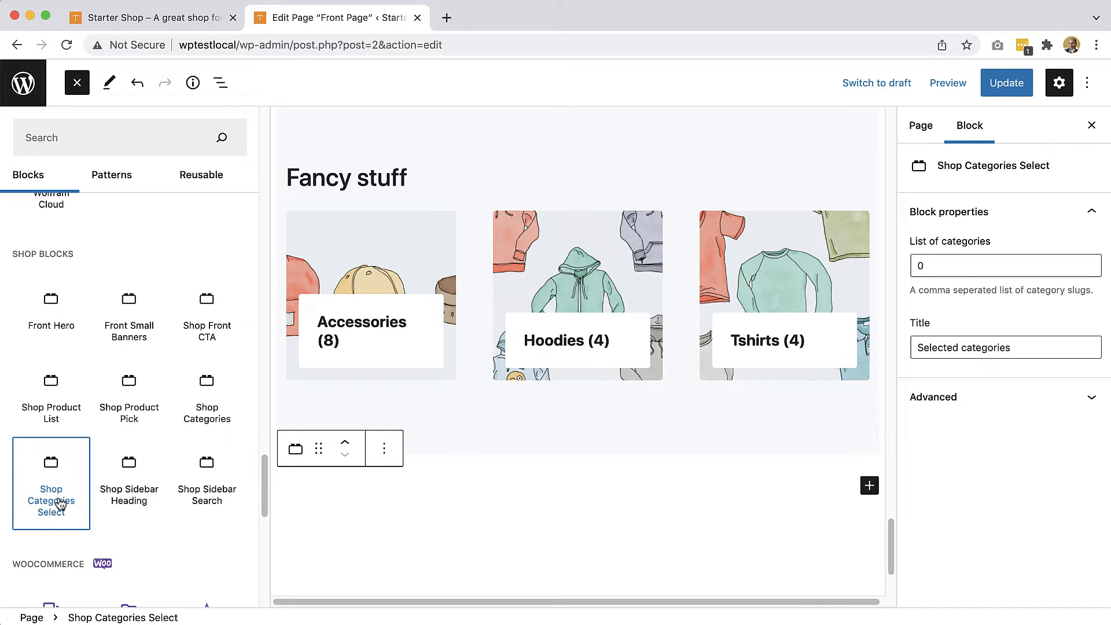
{"action": "left_click", "coordinate": [81, 87]}
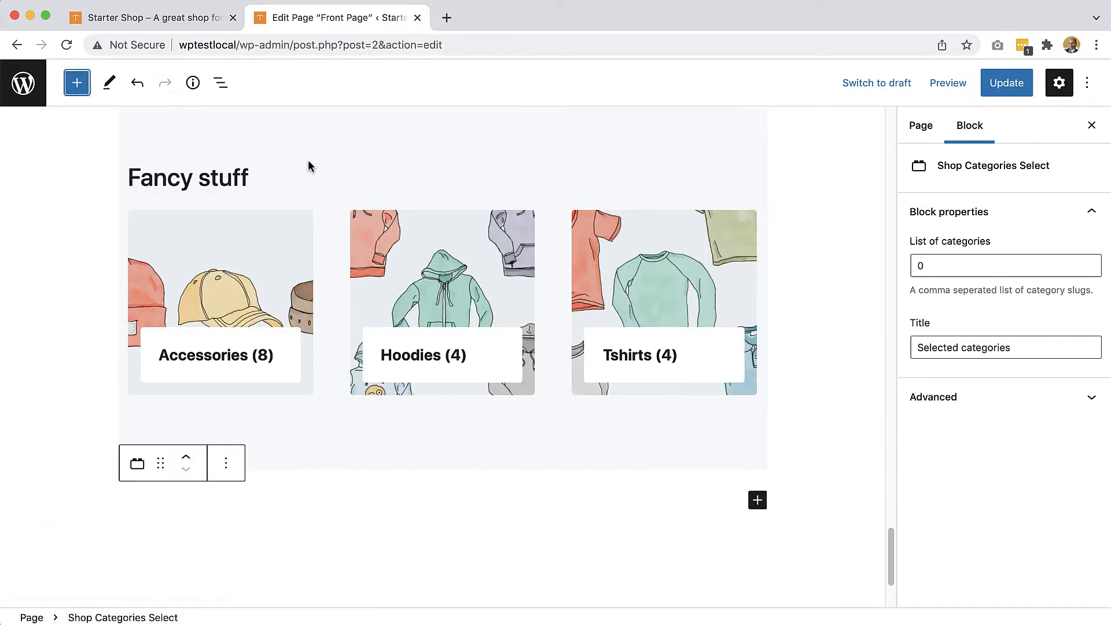
Set the Shop Categories Select block's List of categories to "caps, belts, hoodies"
{"action": "left_click_drag", "start_coordinate": [932, 266], "coordinate": [917, 265]}
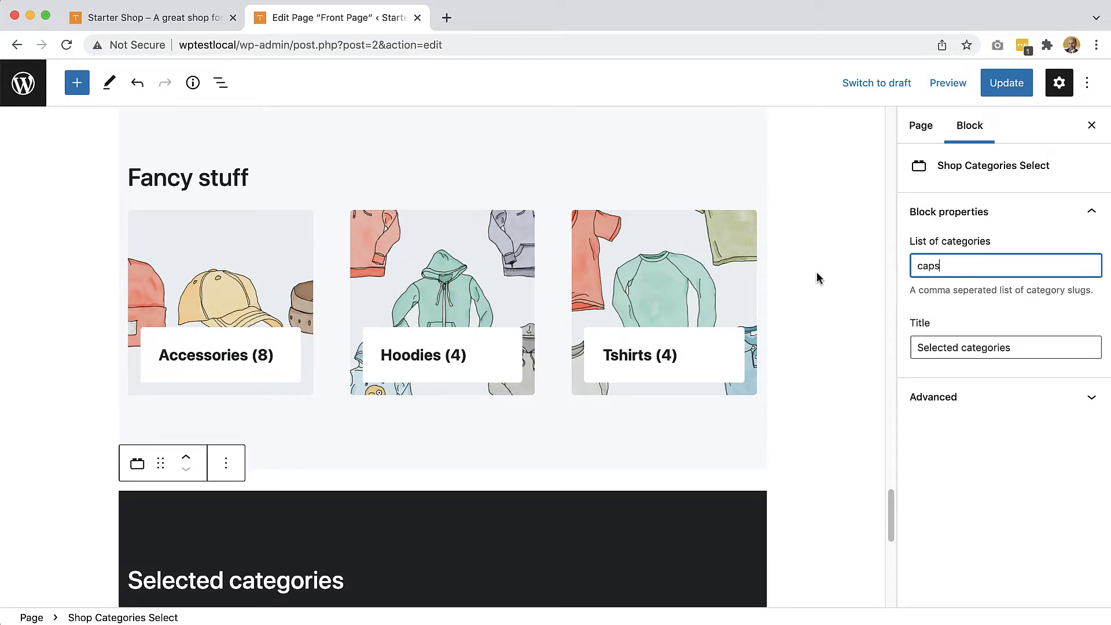
{"action": "scroll", "coordinate": [763, 279], "scroll_direction": "down", "scroll_amount": 5}
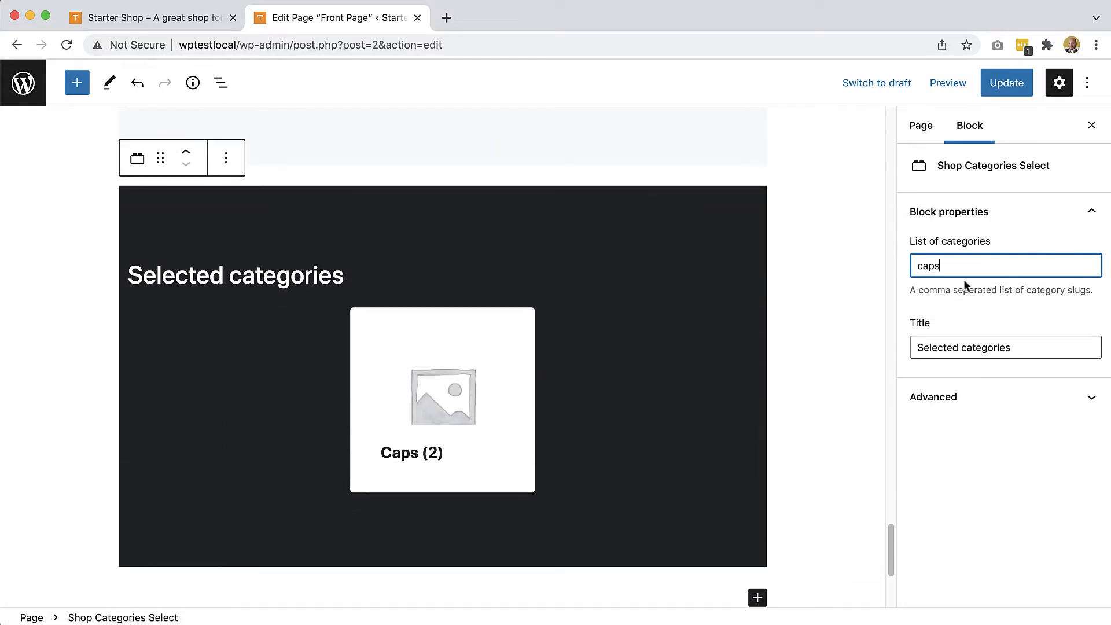
{"action": "type", "text": "caps, belts"}
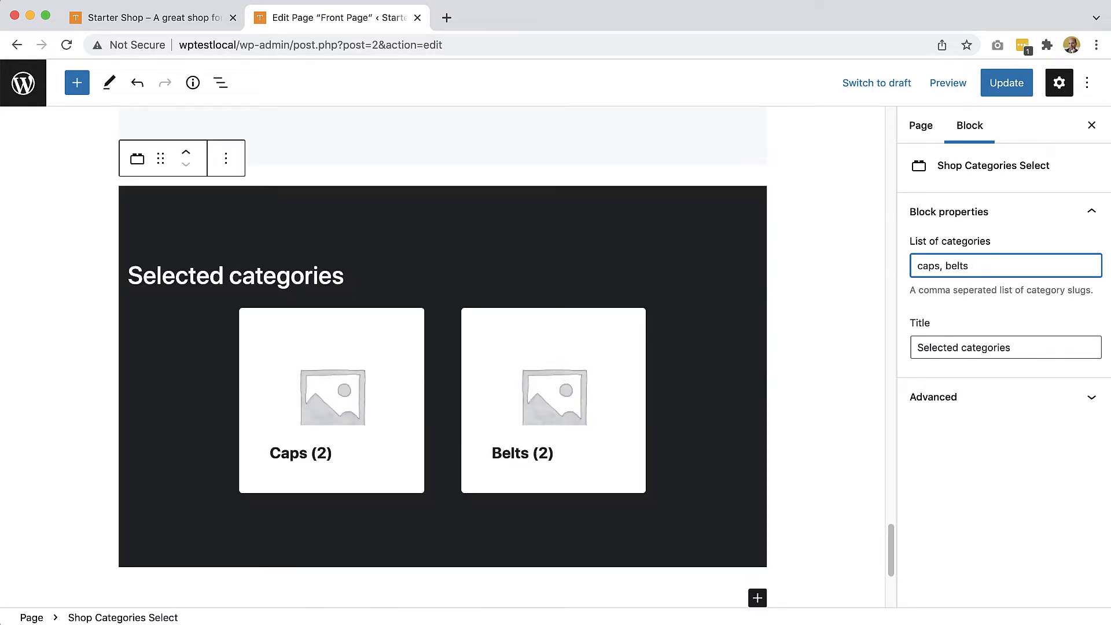
{"action": "type", "text": ", hoodies"}
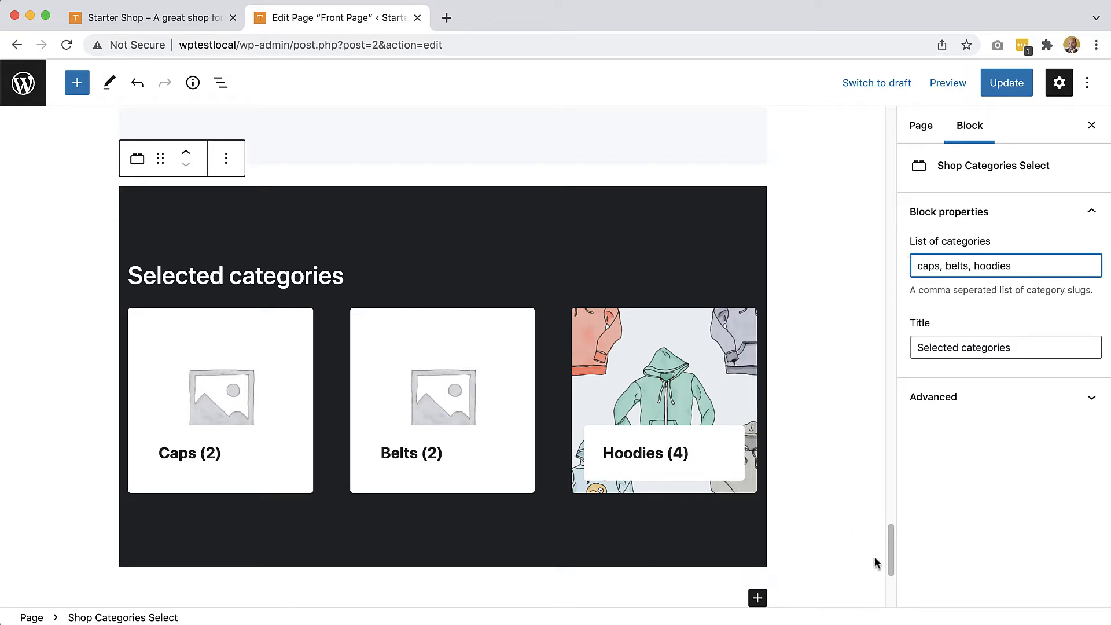
Examine the Shown products setting of the "Hand picked products" block and return to the "Selected categories" block
{"action": "left_click_drag", "start_coordinate": [891, 558], "coordinate": [891, 447]}
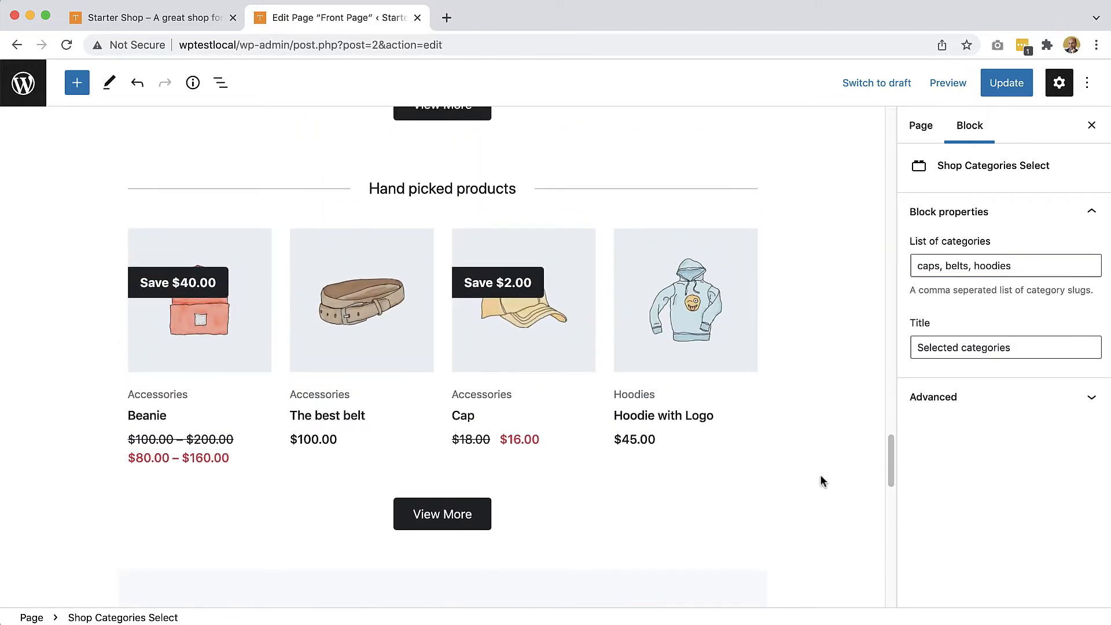
{"action": "left_click", "coordinate": [743, 495]}
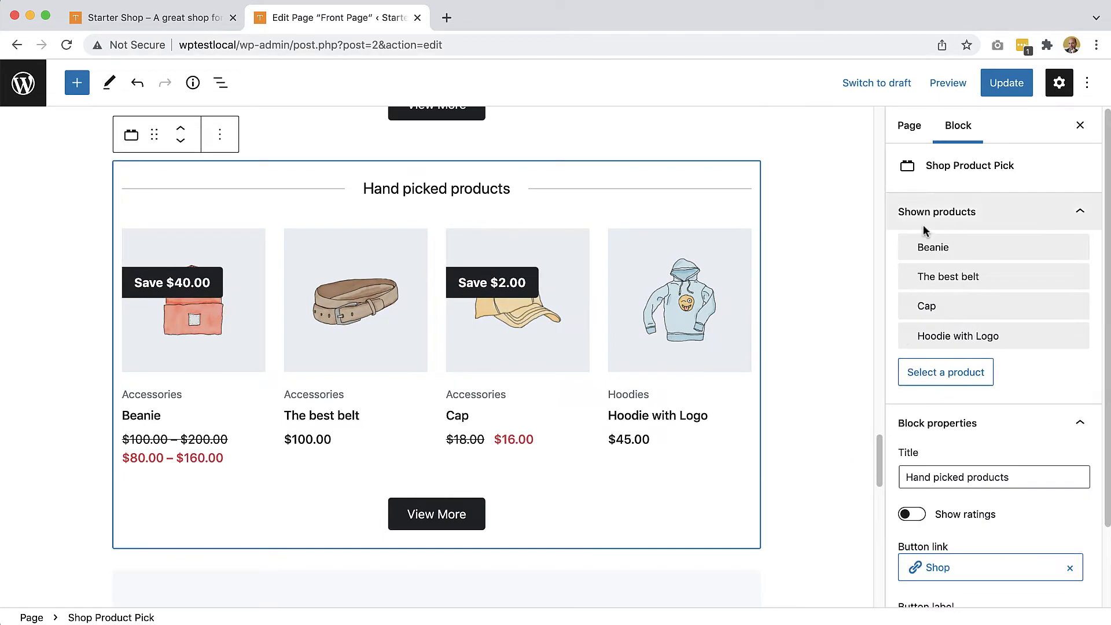
{"action": "scroll", "coordinate": [817, 456], "scroll_direction": "down", "scroll_amount": 15}
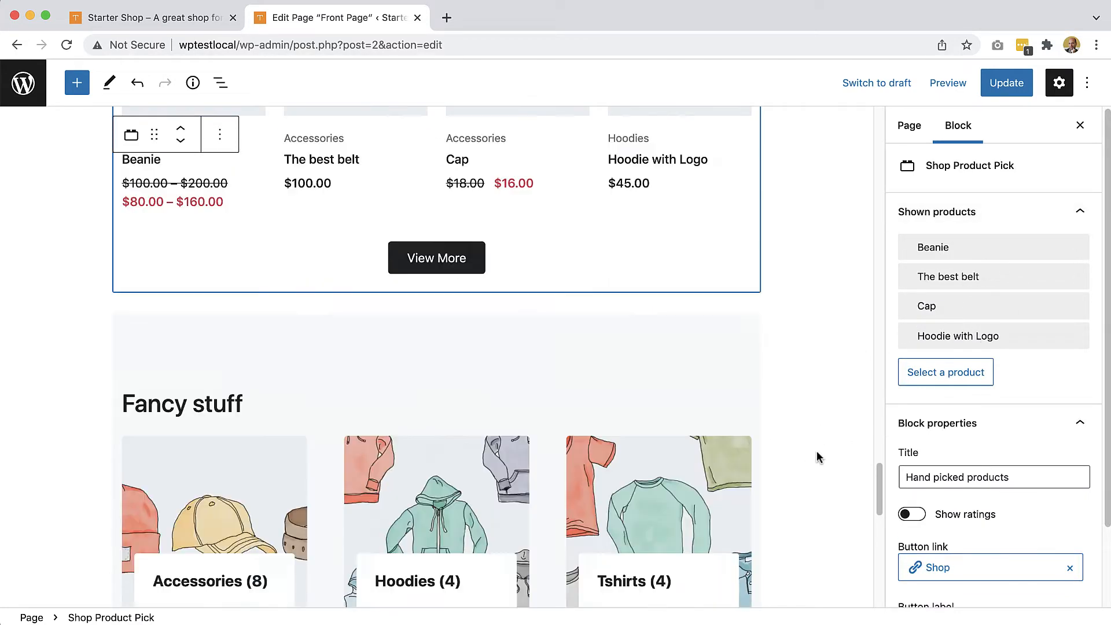
{"action": "scroll", "coordinate": [810, 459], "scroll_direction": "up", "scroll_amount": 2}
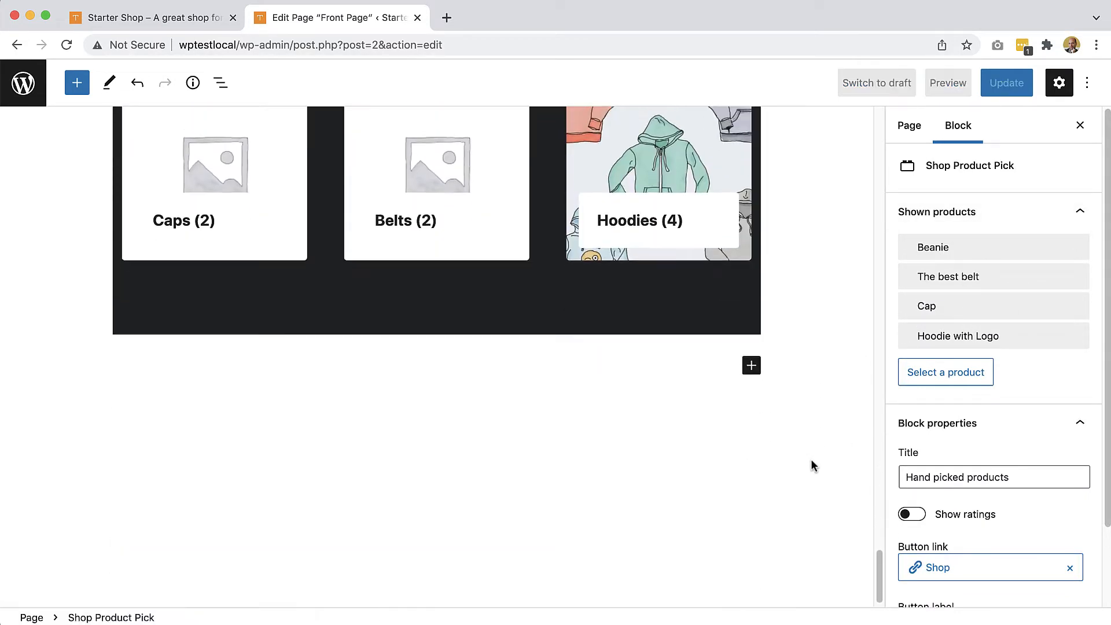
{"action": "left_click", "coordinate": [621, 400]}
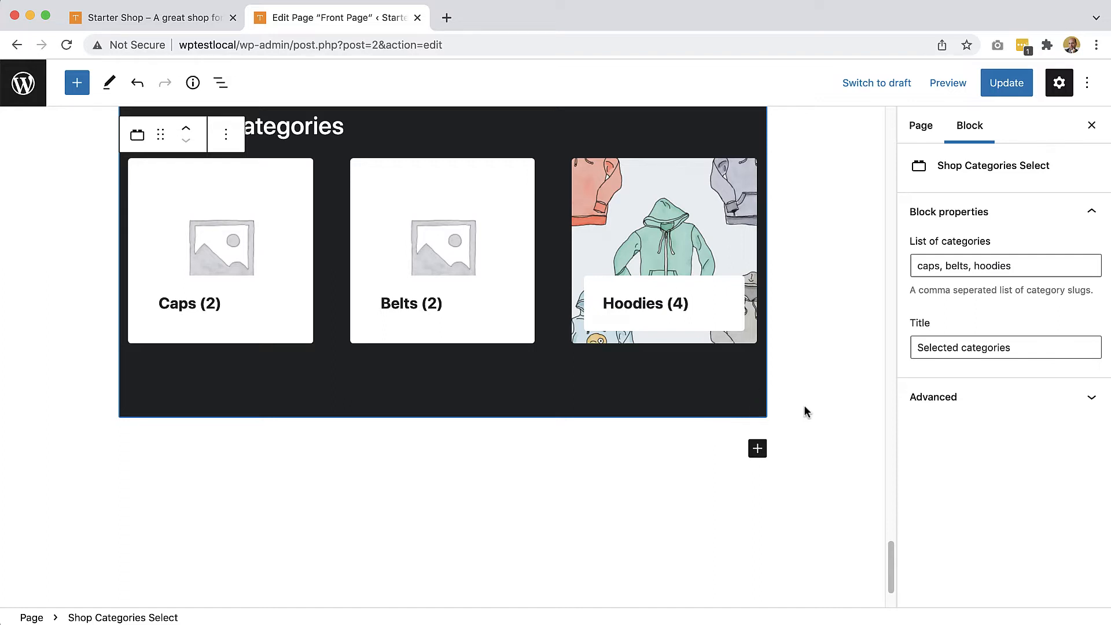
{"action": "scroll", "coordinate": [803, 404], "scroll_direction": "up", "scroll_amount": 3}
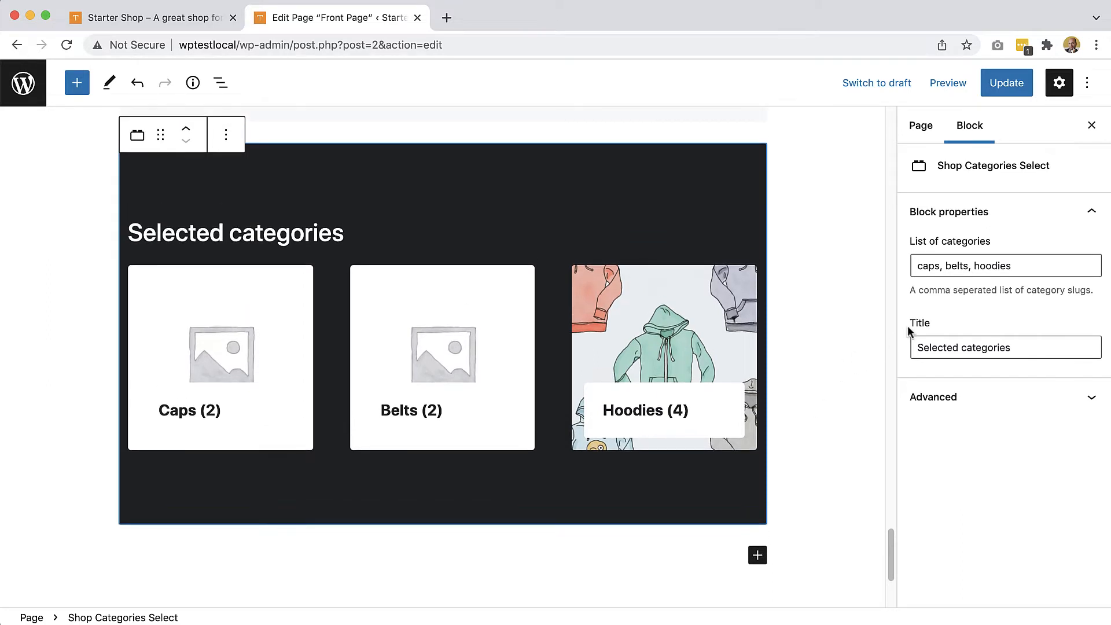
Clear the Shop Categories Select block's List of categories and check for the block in the page's list view
{"action": "left_click_drag", "start_coordinate": [1014, 269], "coordinate": [917, 268]}
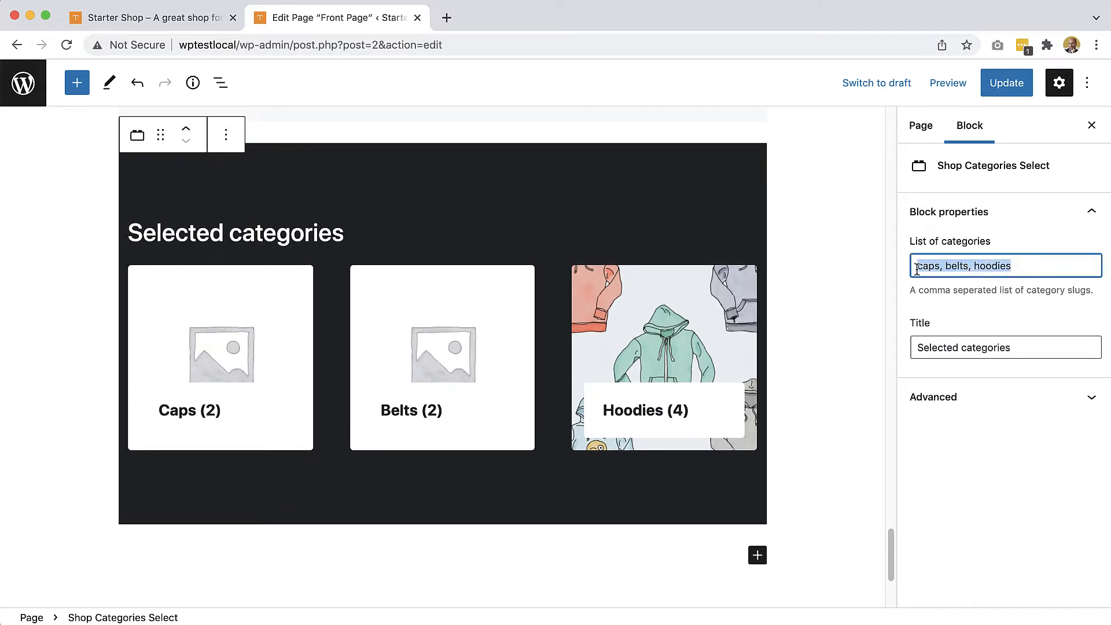
{"action": "key", "text": "BackSpace"}
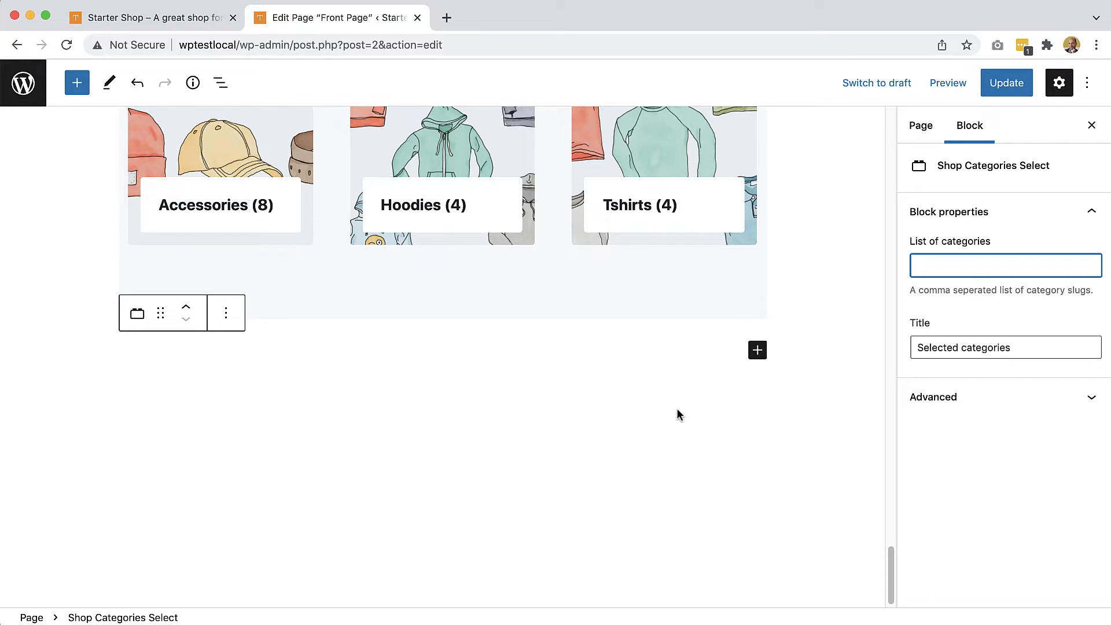
{"action": "left_click", "coordinate": [220, 83]}
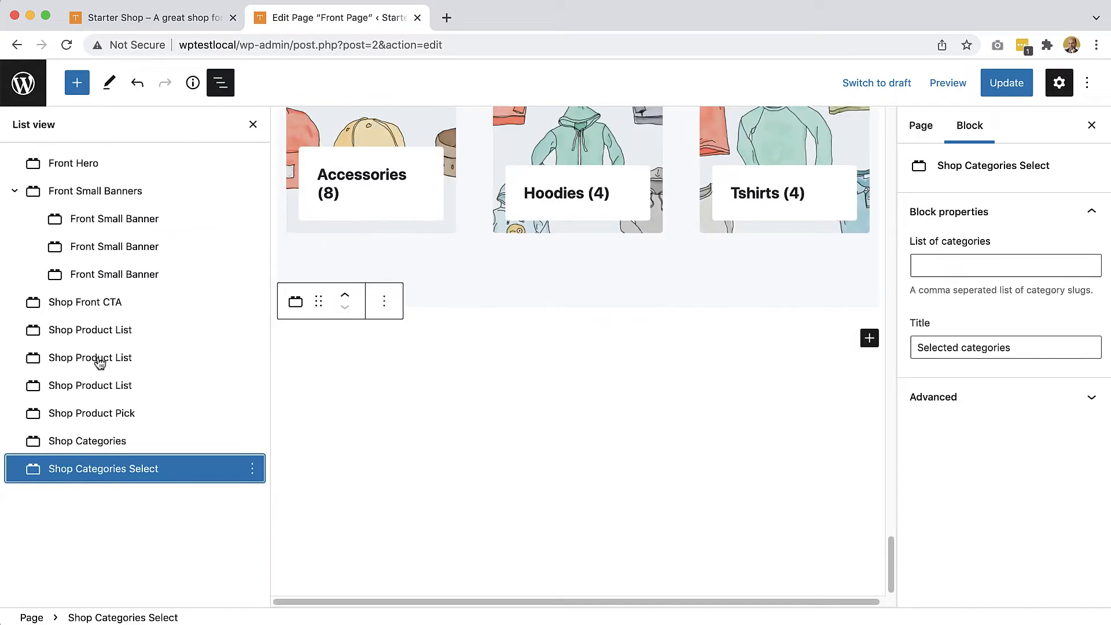
{"action": "left_click", "coordinate": [221, 83]}
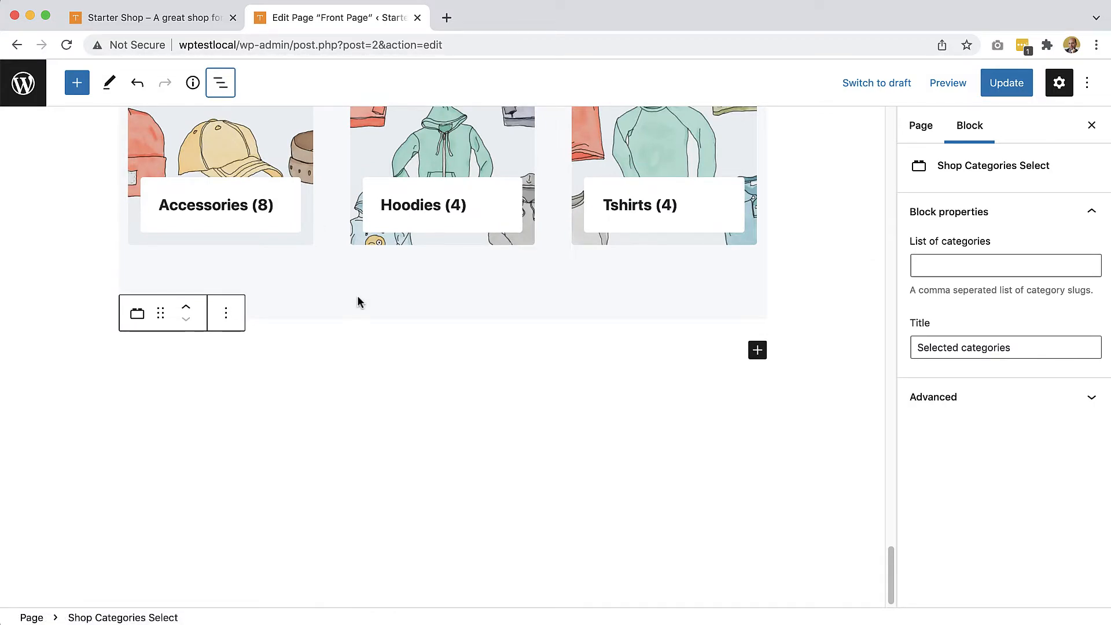
Back in Pinegrow, set the Show Categories action's Categories container to the div.g-md-5 row and expand the section's container in the tree
{"action": "key", "text": "super+Tab"}
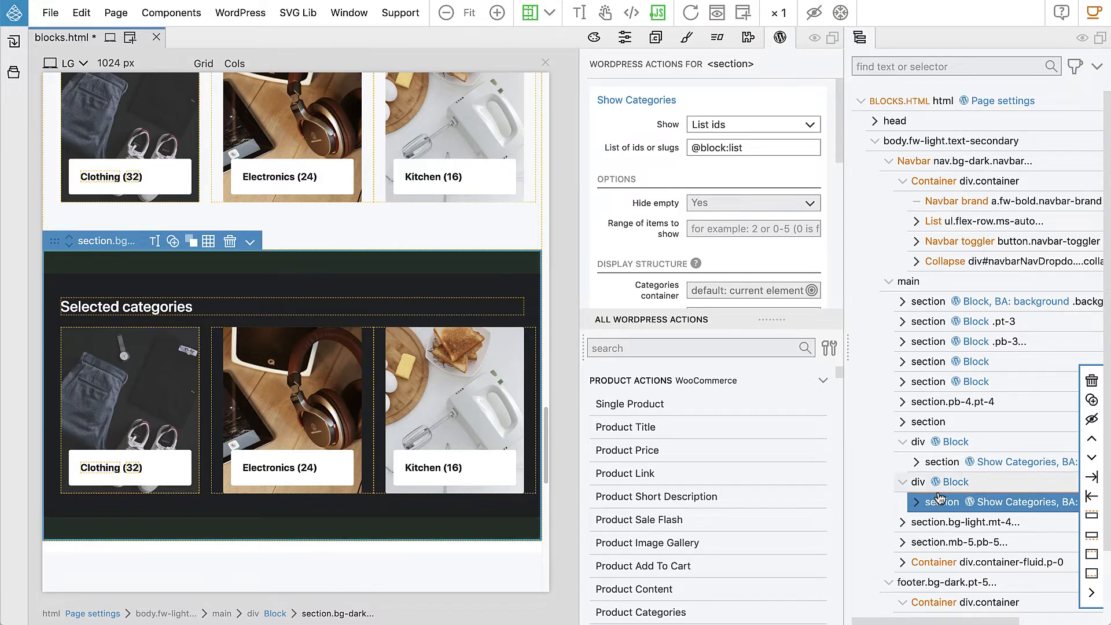
{"action": "scroll", "coordinate": [938, 499], "scroll_direction": "down", "scroll_amount": 3}
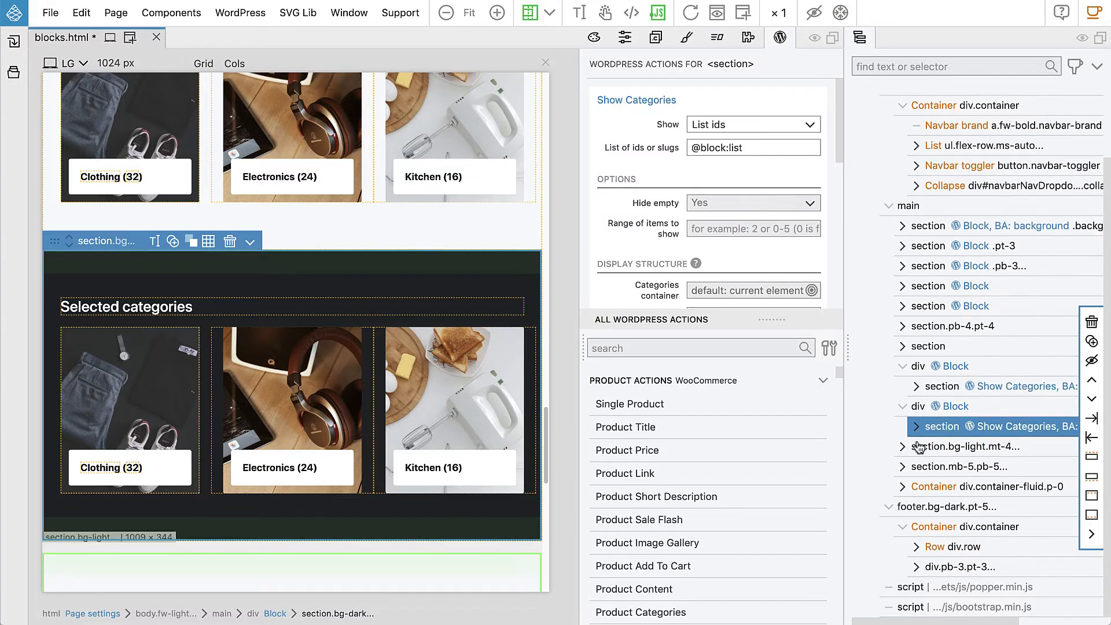
{"action": "left_click", "coordinate": [915, 427]}
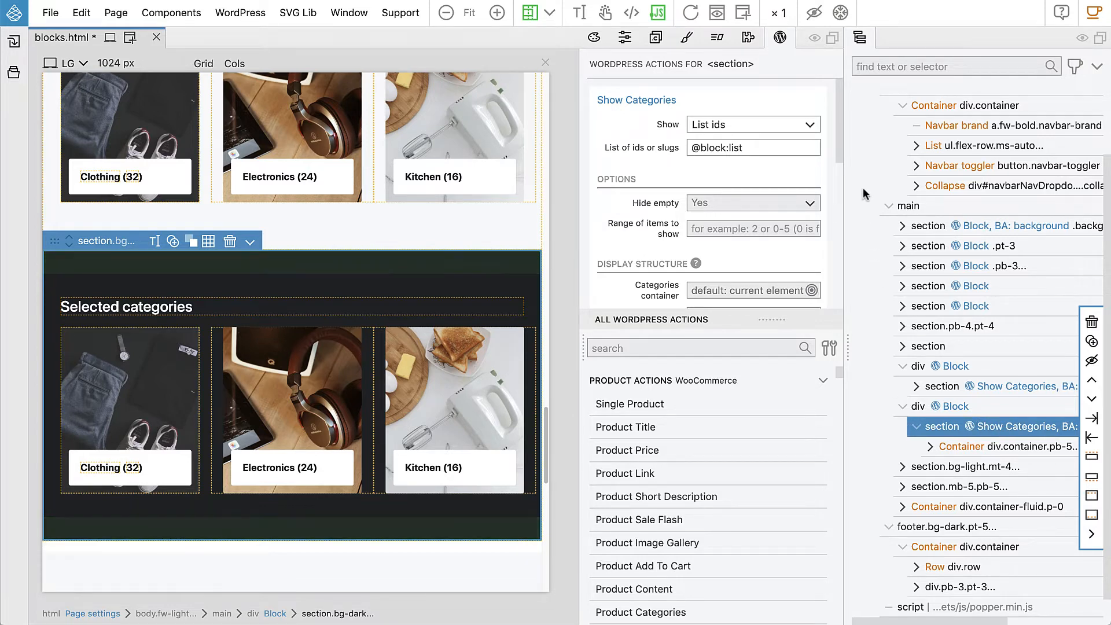
{"action": "left_click_drag", "start_coordinate": [839, 140], "coordinate": [832, 173]}
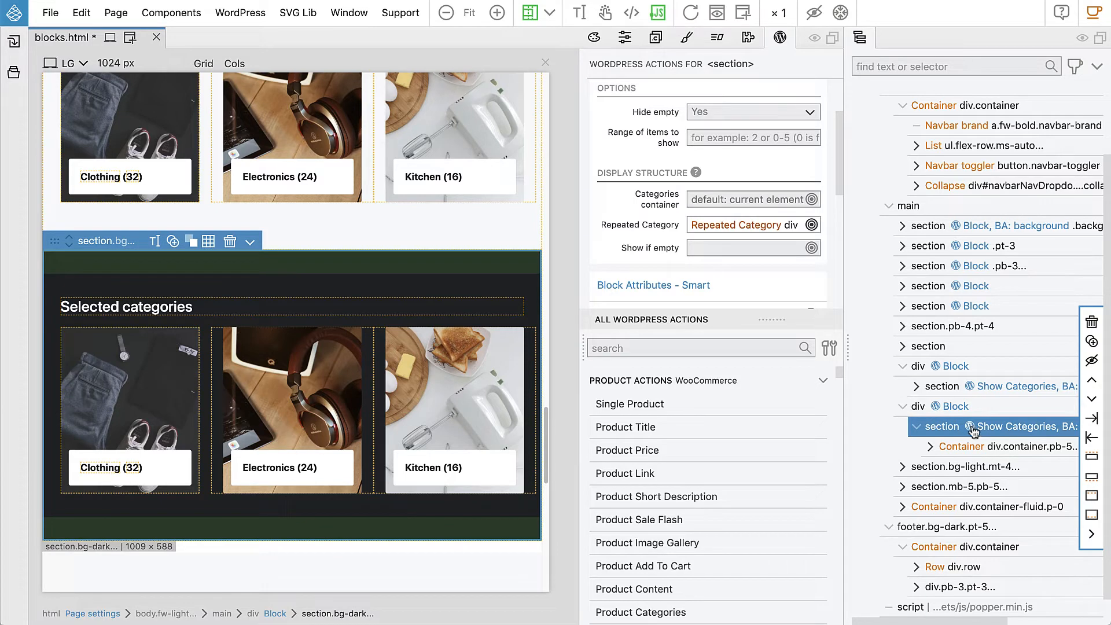
{"action": "left_click", "coordinate": [708, 206]}
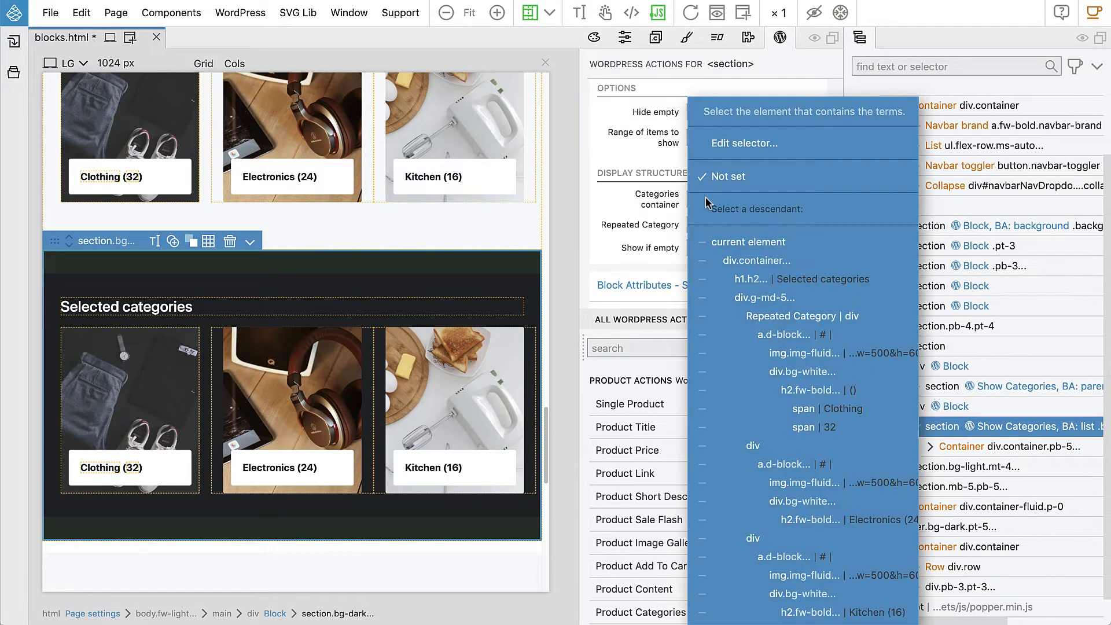
{"action": "left_click", "coordinate": [803, 298]}
{"action": "left_click", "coordinate": [929, 446]}
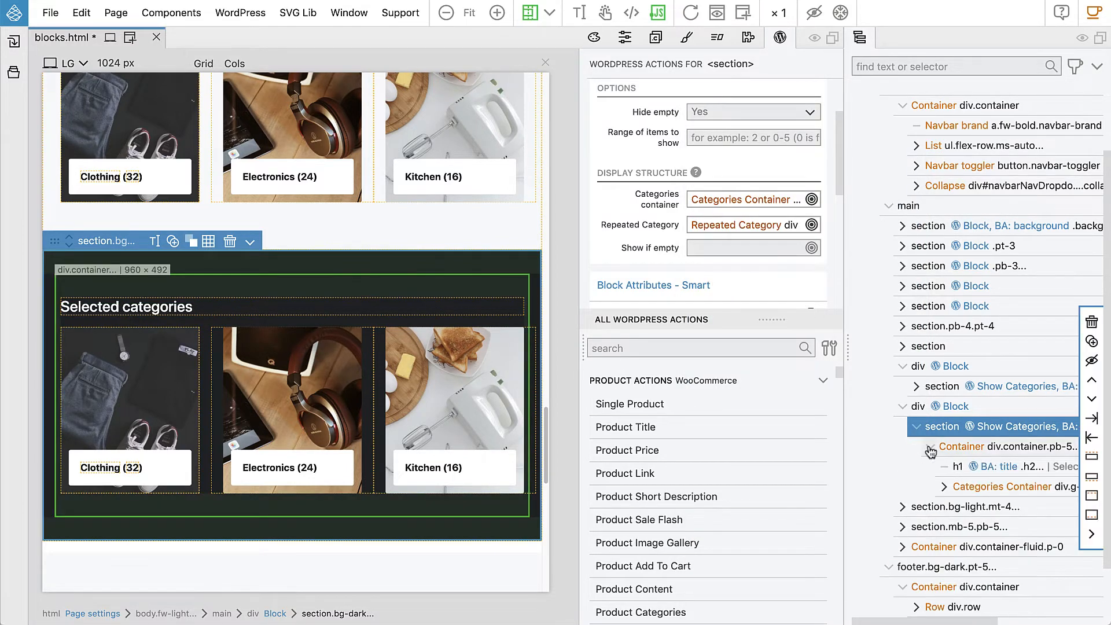
Examine the exported PHP code of the "Selected categories" section, especially the !empty( $terms ) condition around the categories row
{"action": "left_click", "coordinate": [944, 487]}
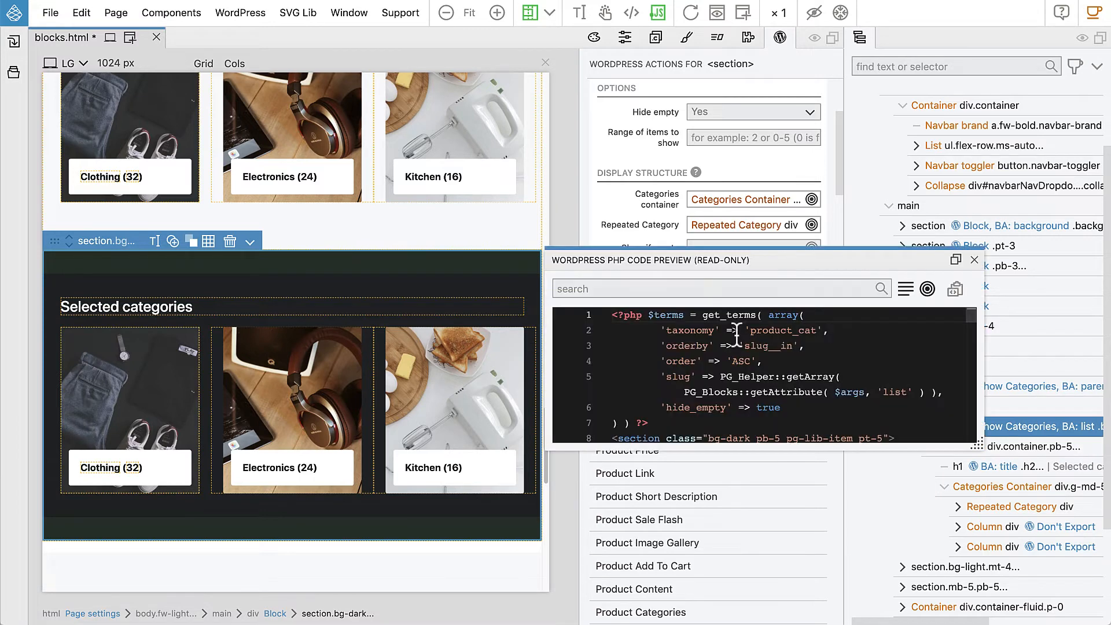
{"action": "left_click_drag", "start_coordinate": [728, 259], "coordinate": [489, 143]}
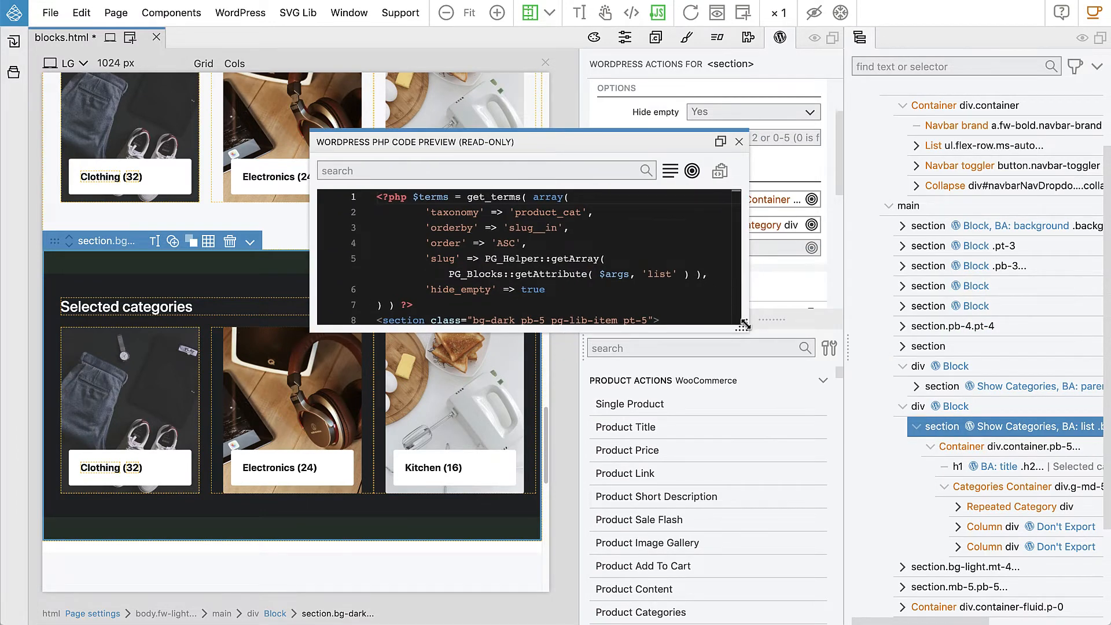
{"action": "left_click_drag", "start_coordinate": [745, 323], "coordinate": [1024, 590]}
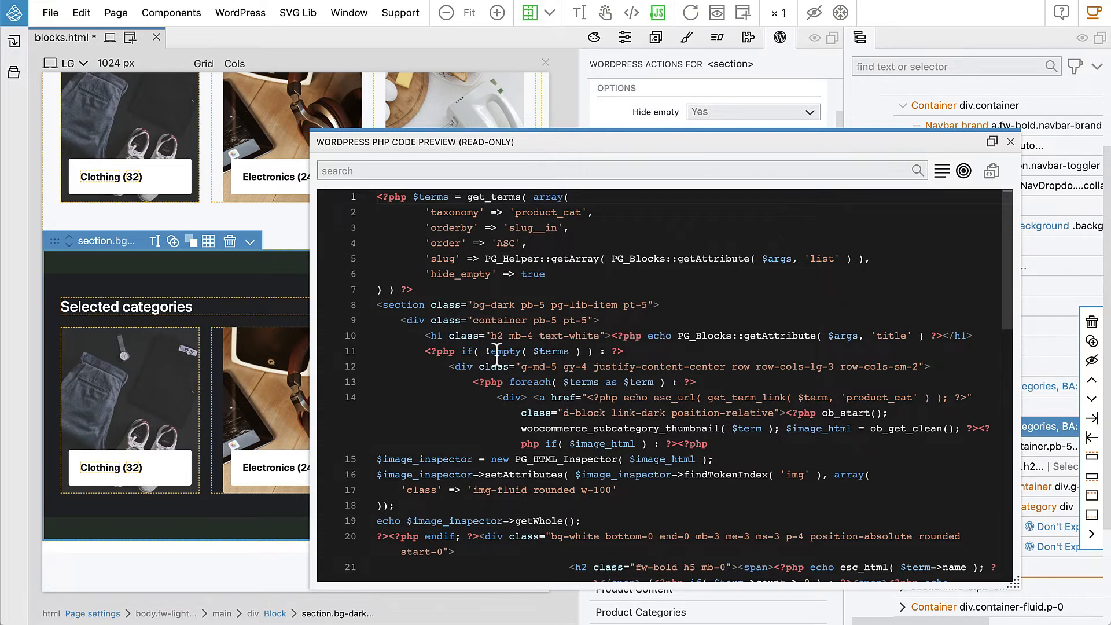
{"action": "left_click_drag", "start_coordinate": [448, 367], "coordinate": [658, 491]}
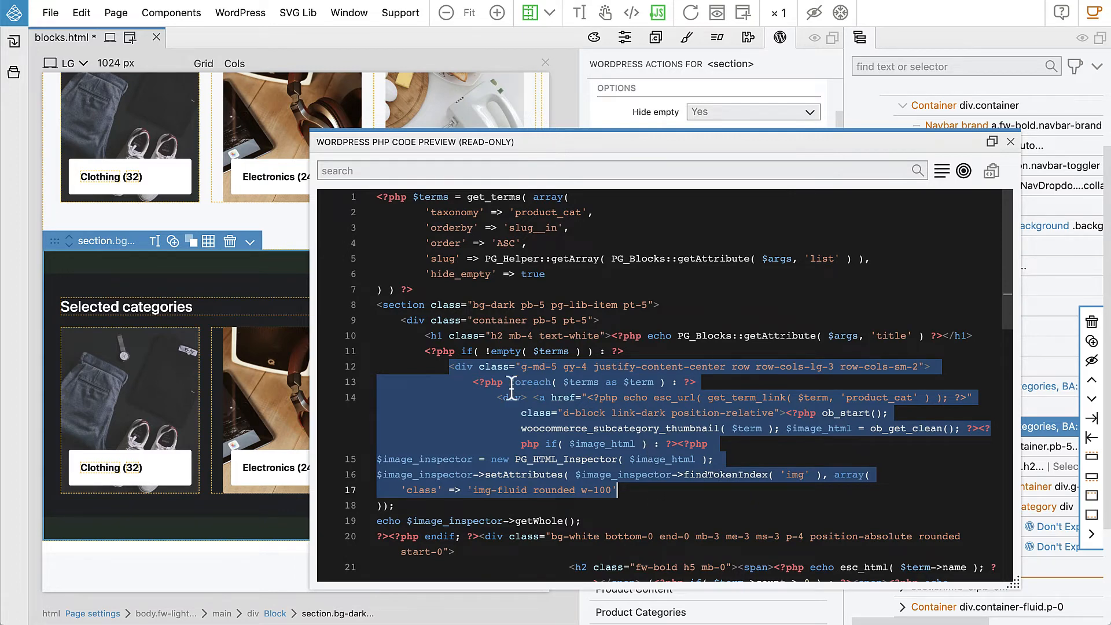
{"action": "left_click_drag", "start_coordinate": [424, 352], "coordinate": [627, 348]}
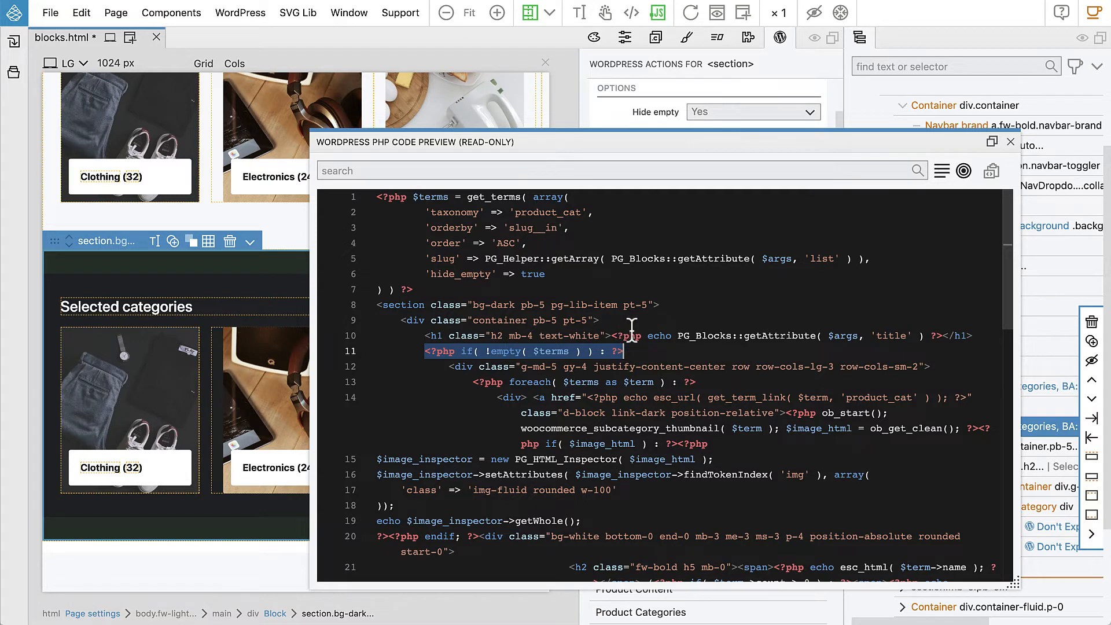
{"action": "left_click", "coordinate": [1010, 142]}
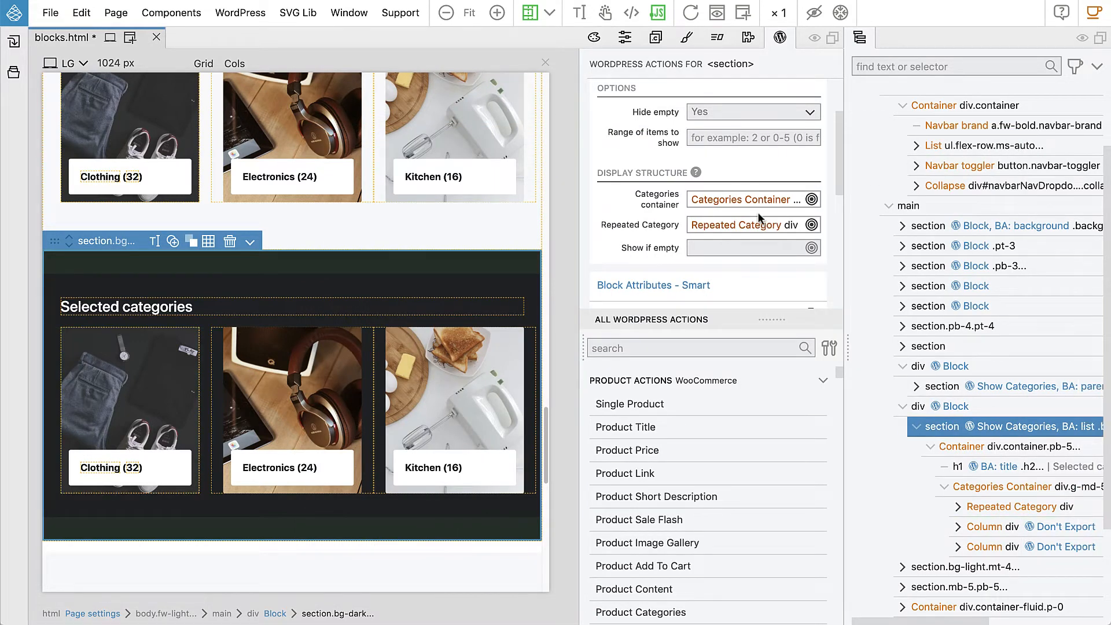
Save blocks.html, then in the WordPress editor set the Shop Categories Select block's List of categories to "p"
{"action": "key", "text": "ctrl+s"}
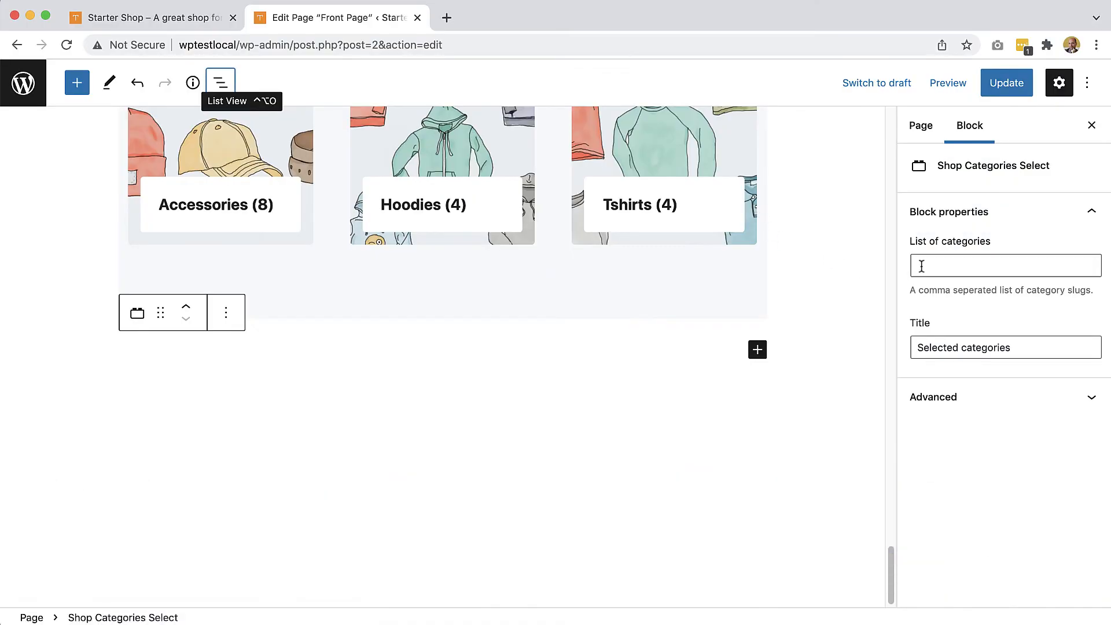
{"action": "left_click", "coordinate": [923, 266]}
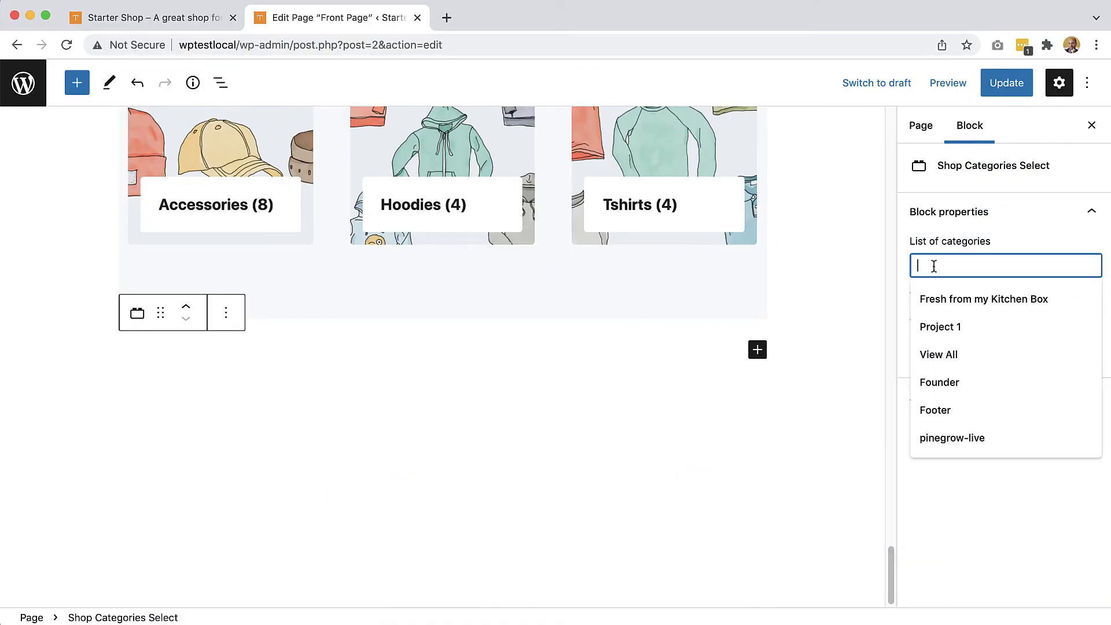
{"action": "type", "text": "p"}
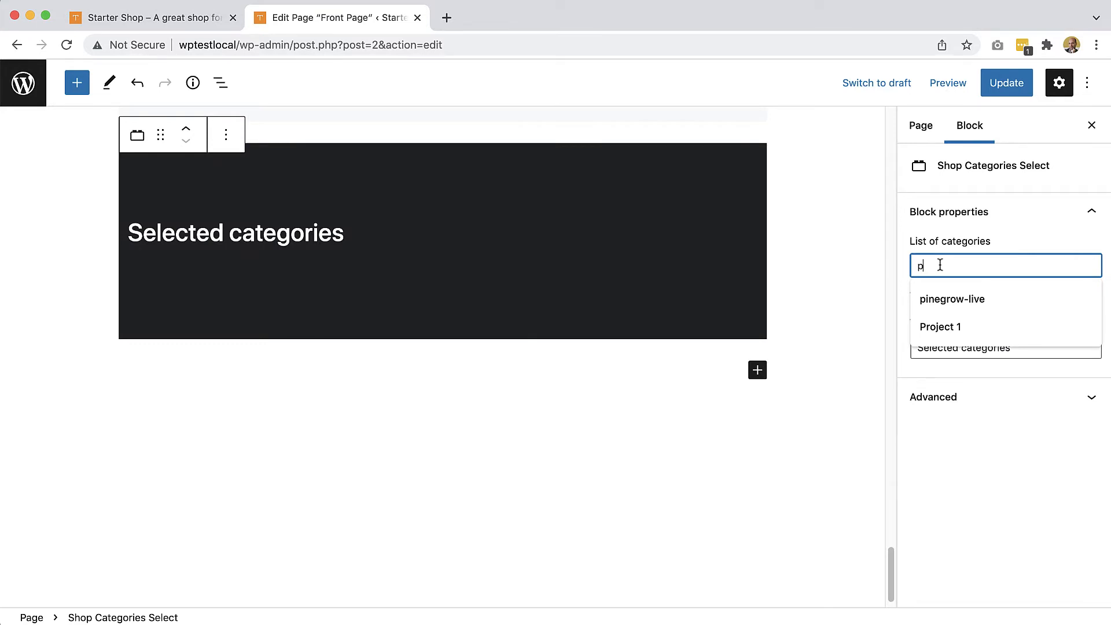
{"action": "left_click", "coordinate": [900, 284]}
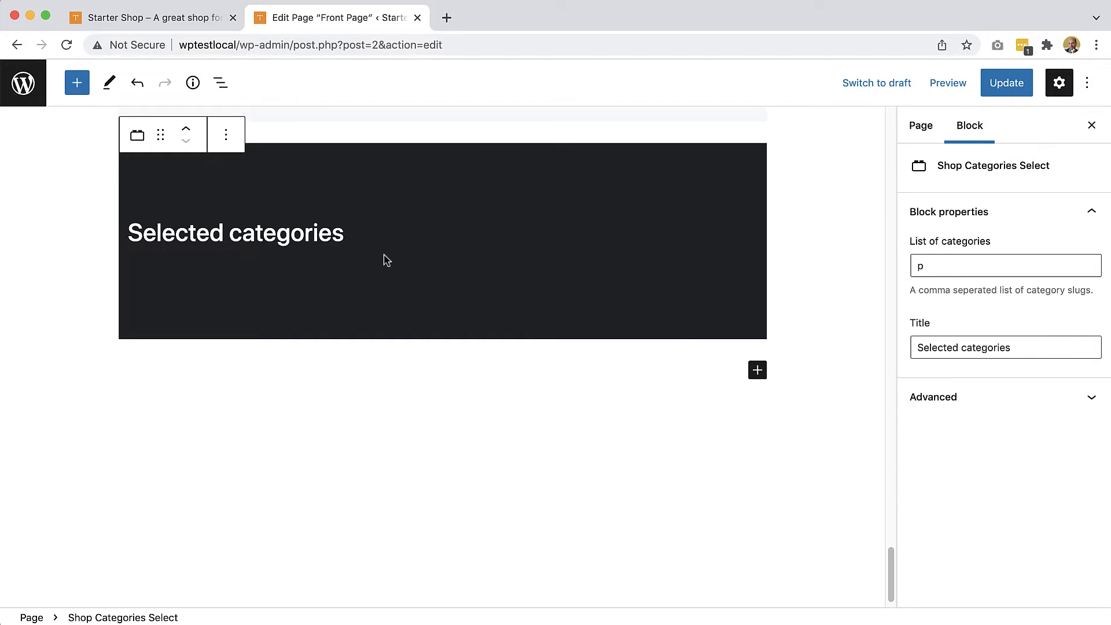
{"action": "scroll", "coordinate": [384, 259], "scroll_direction": "up", "scroll_amount": 3}
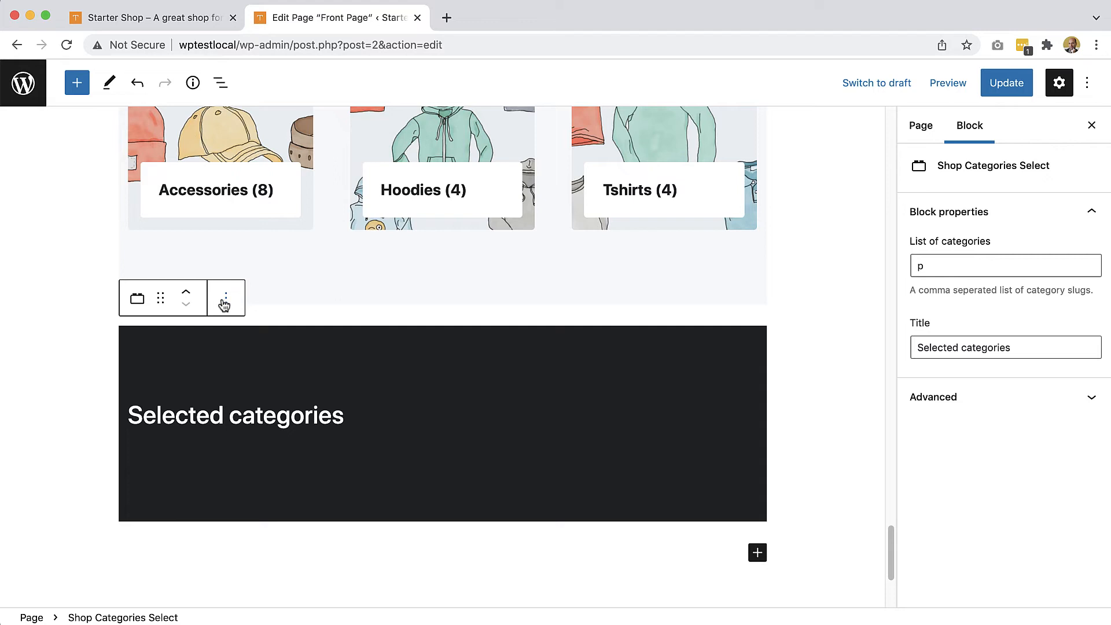
Set the Shop Categories Select block's List of categories to "caps, belts"
{"action": "left_click", "coordinate": [924, 263]}
{"action": "key", "text": "BackSpace"}
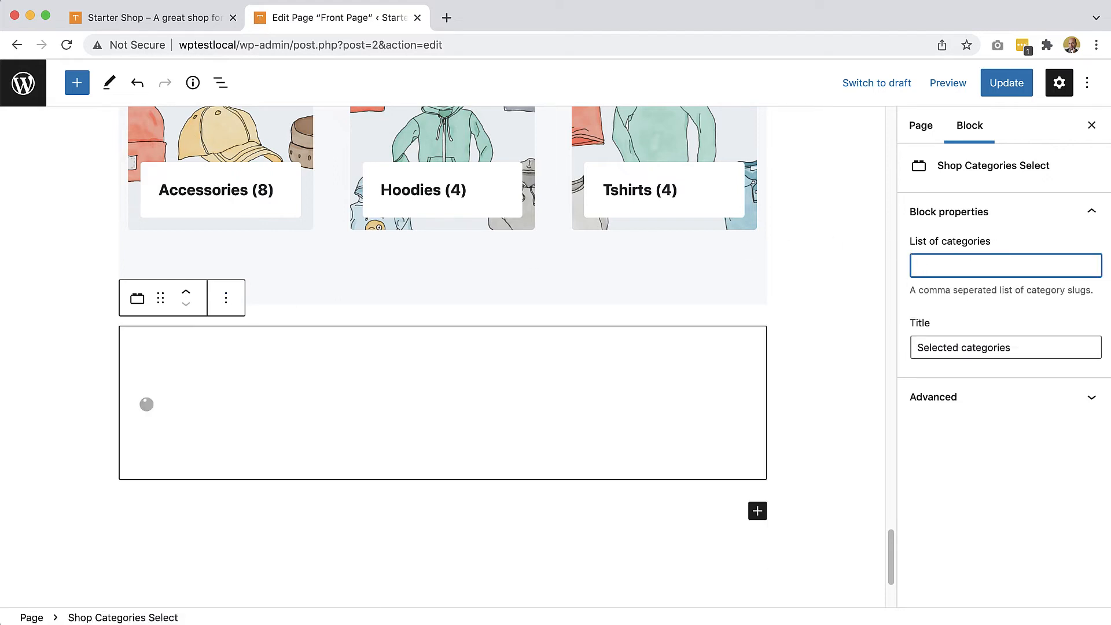
{"action": "type", "text": "c"}
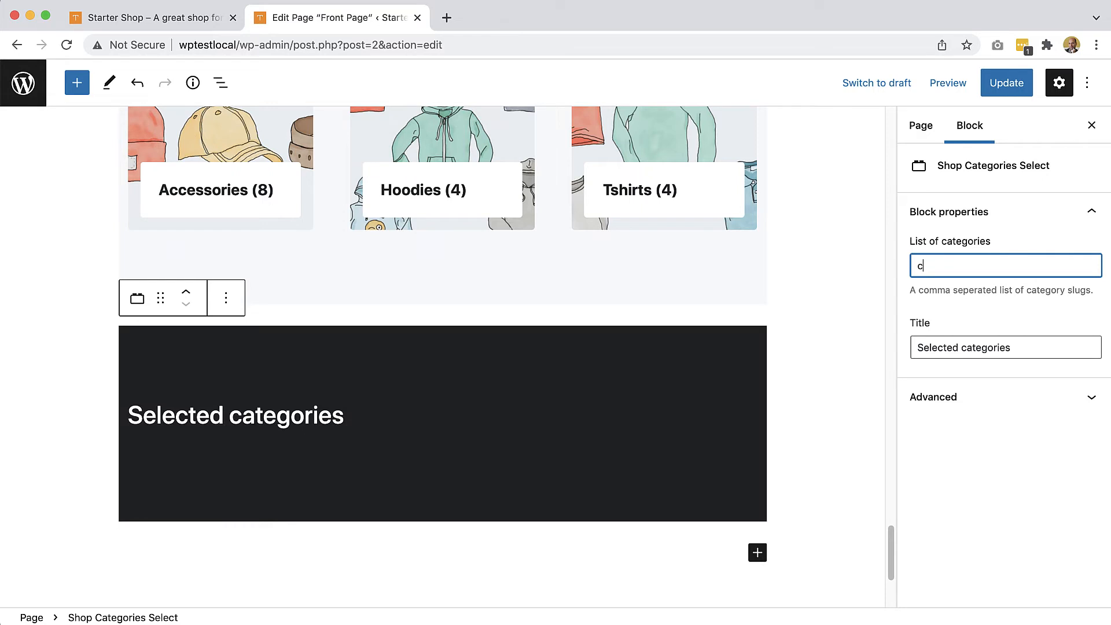
{"action": "type", "text": "aps,"}
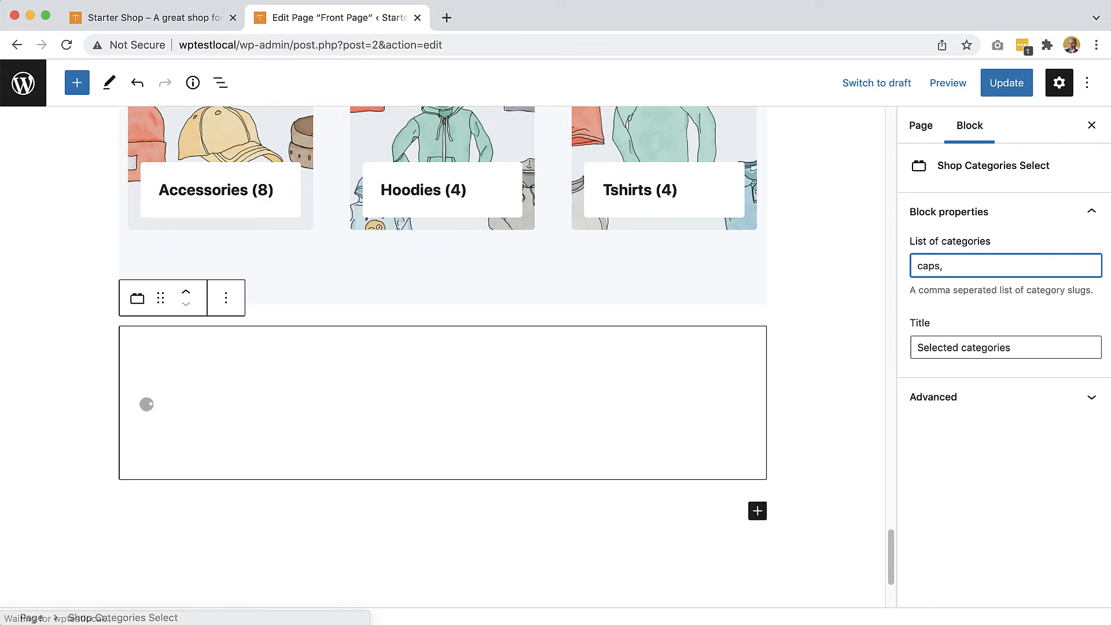
{"action": "type", "text": " belts"}
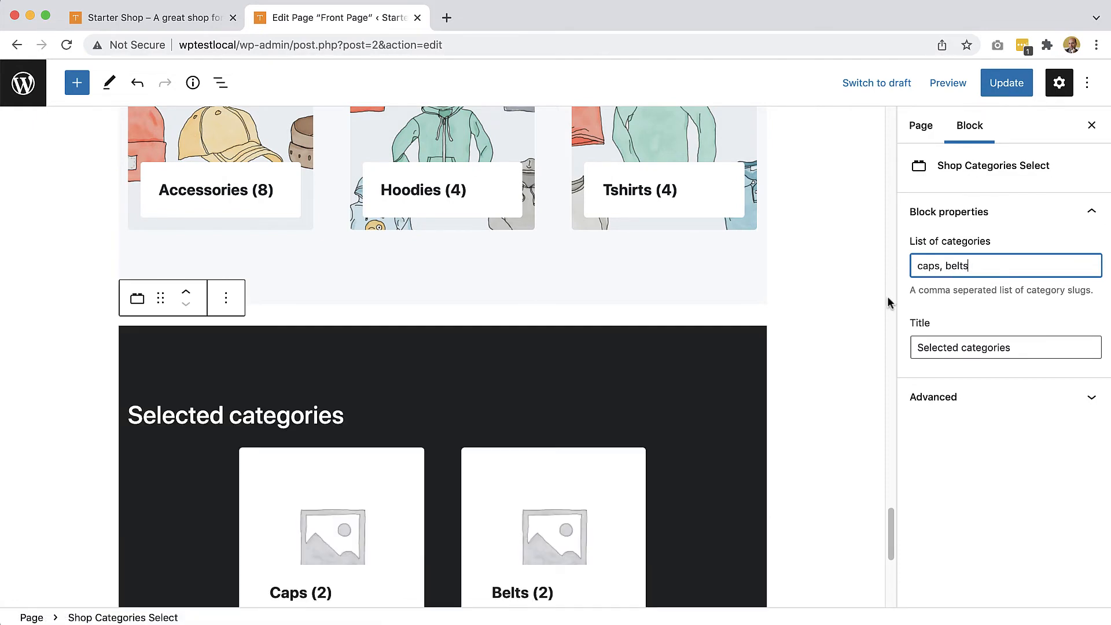
Select the "Fancy stuff" Shop Categories block and update the page
{"action": "scroll", "coordinate": [883, 307], "scroll_direction": "up", "scroll_amount": 5}
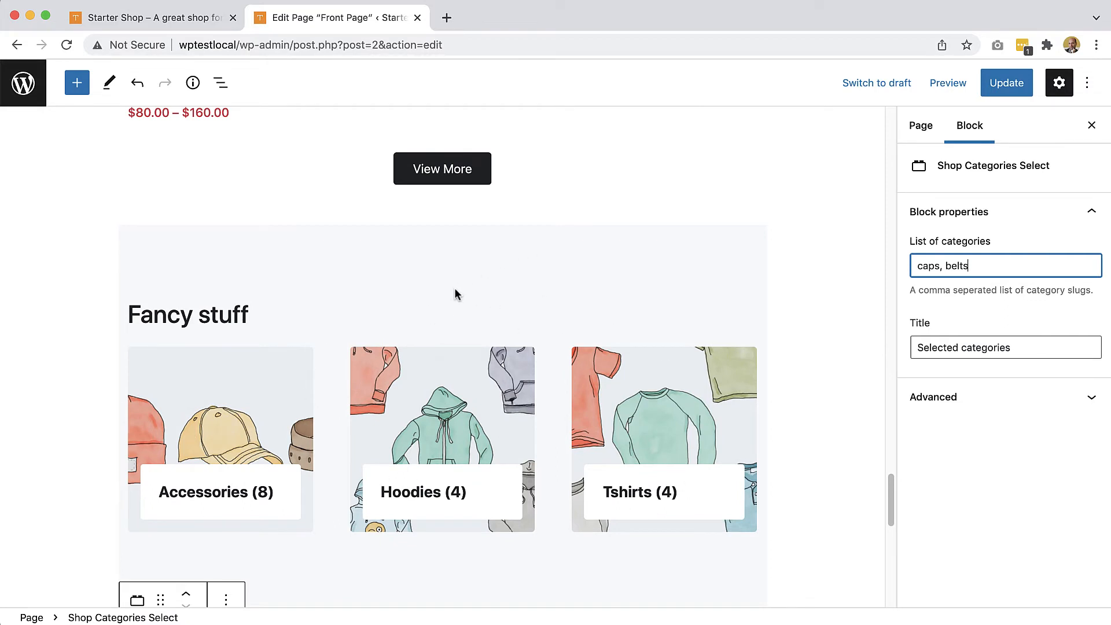
{"action": "left_click", "coordinate": [433, 272]}
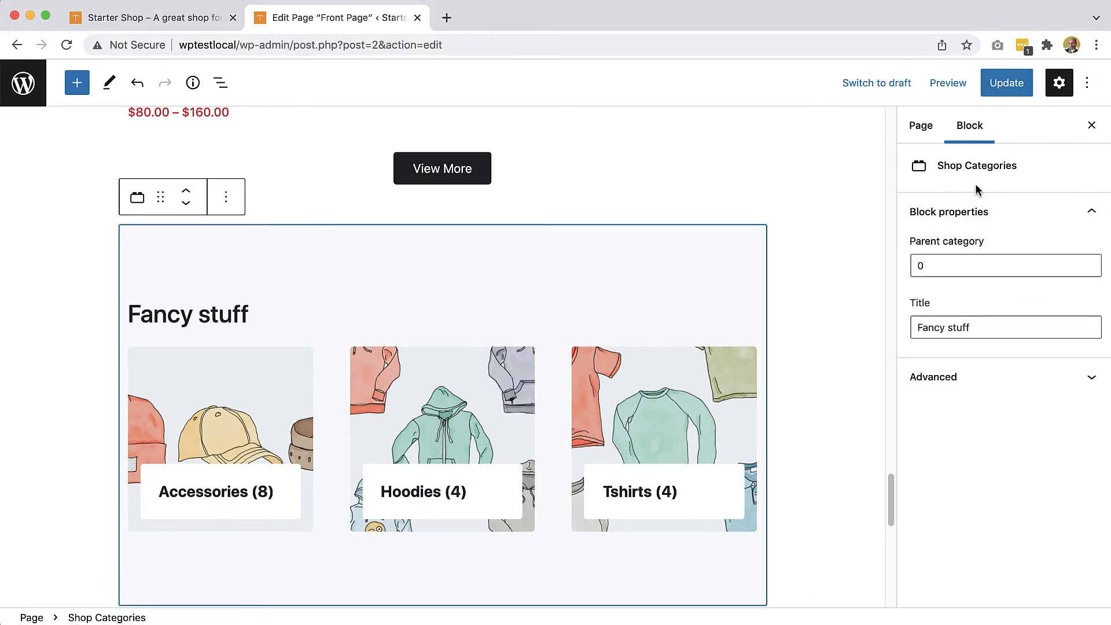
{"action": "left_click", "coordinate": [1011, 84]}
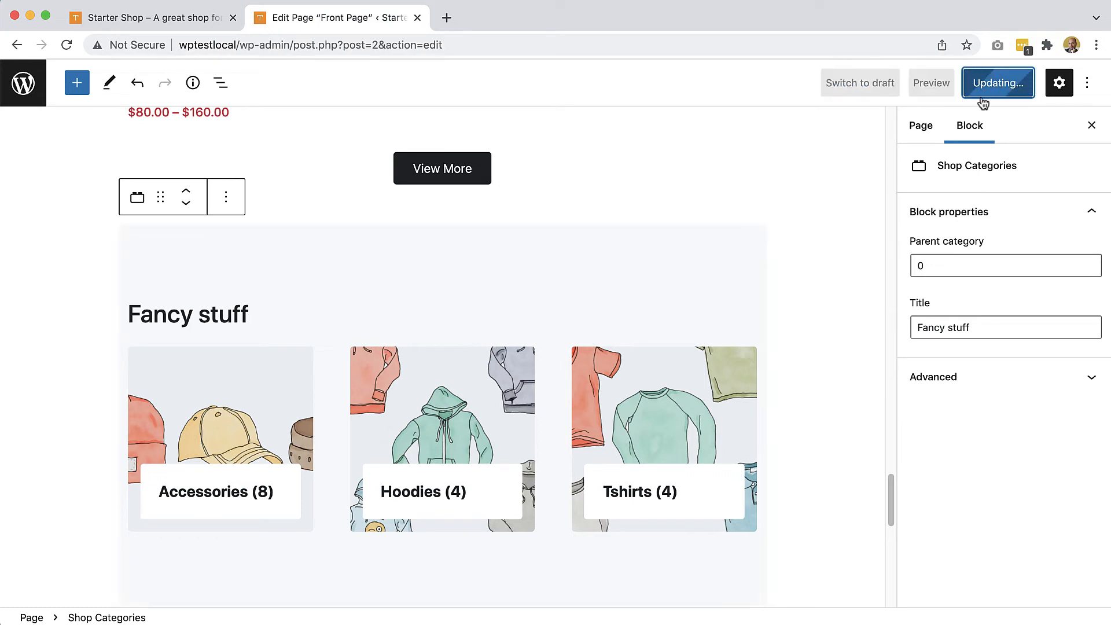
In Pinegrow, set the Subcategories section's Categories container in Show Categories to the div.g-md-5 row and save blocks.html
{"action": "key", "text": "super+Tab"}
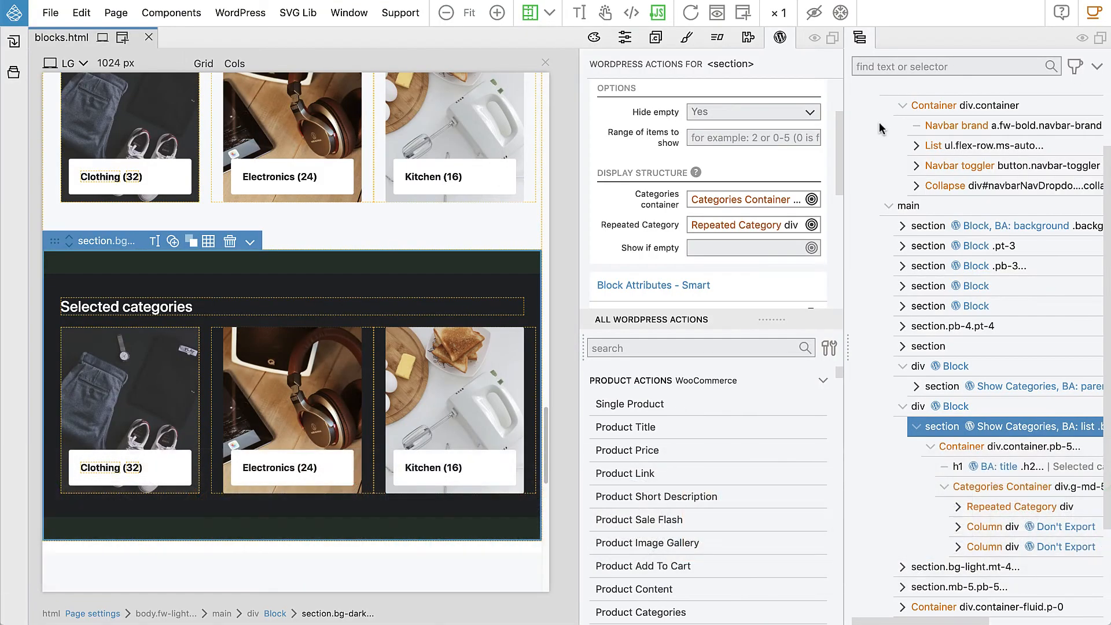
{"action": "scroll", "coordinate": [442, 224], "scroll_direction": "up", "scroll_amount": 5}
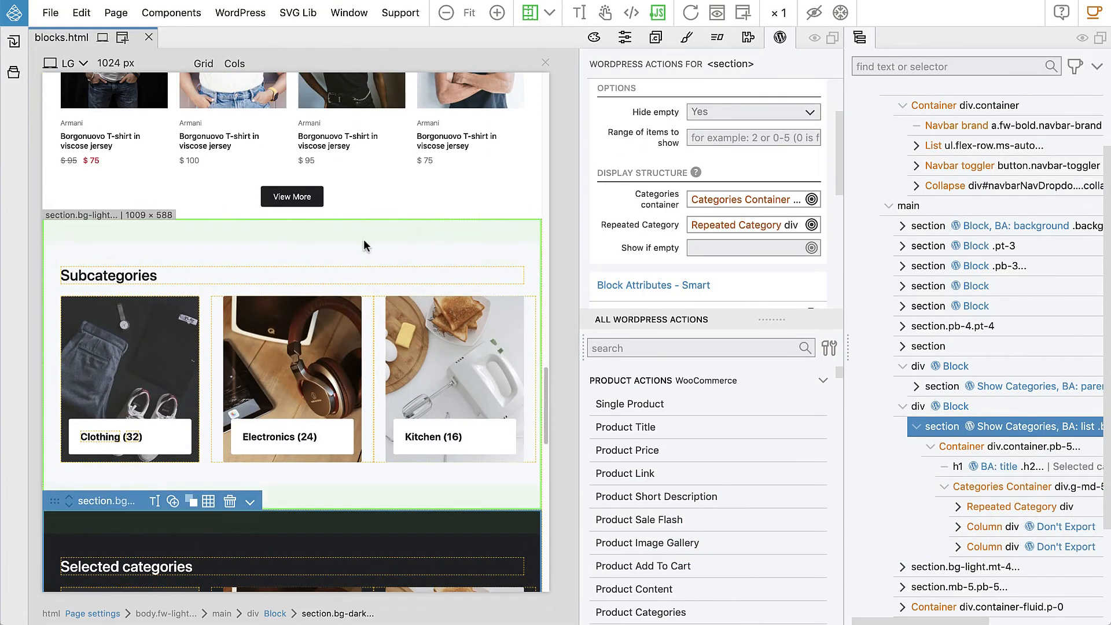
{"action": "left_click", "coordinate": [313, 231]}
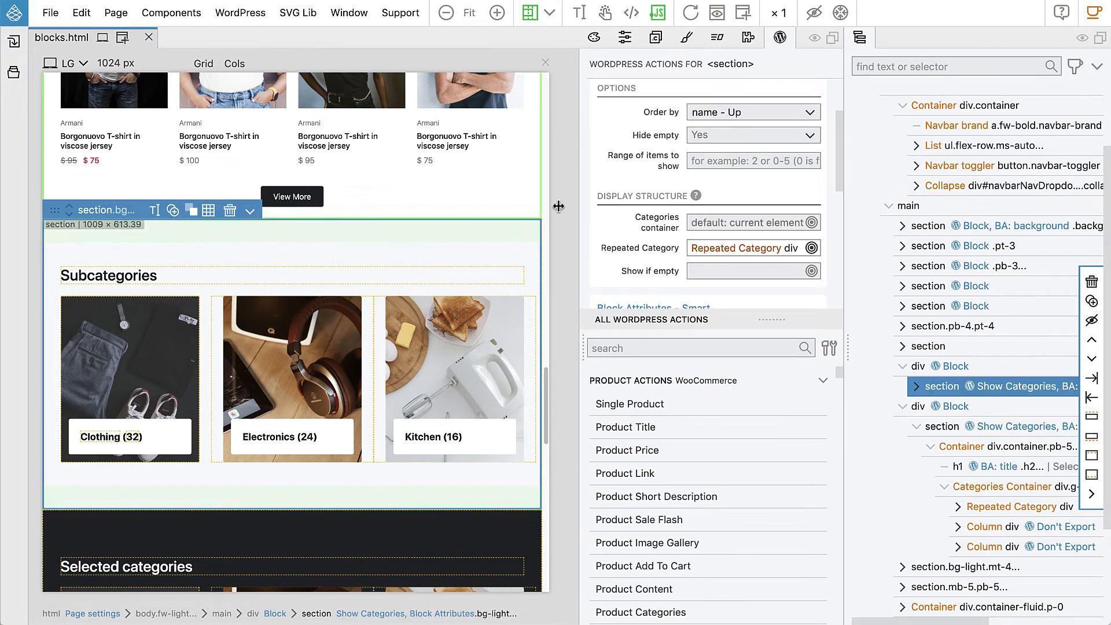
{"action": "mouse_move", "coordinate": [696, 196]}
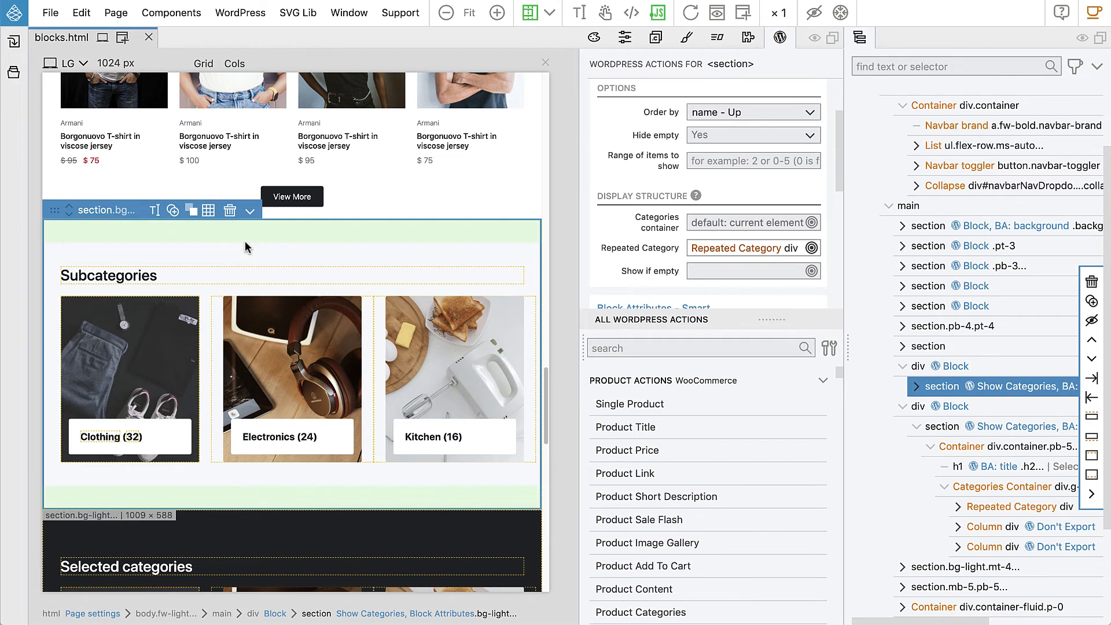
{"action": "scroll", "coordinate": [665, 150], "scroll_direction": "up", "scroll_amount": 3}
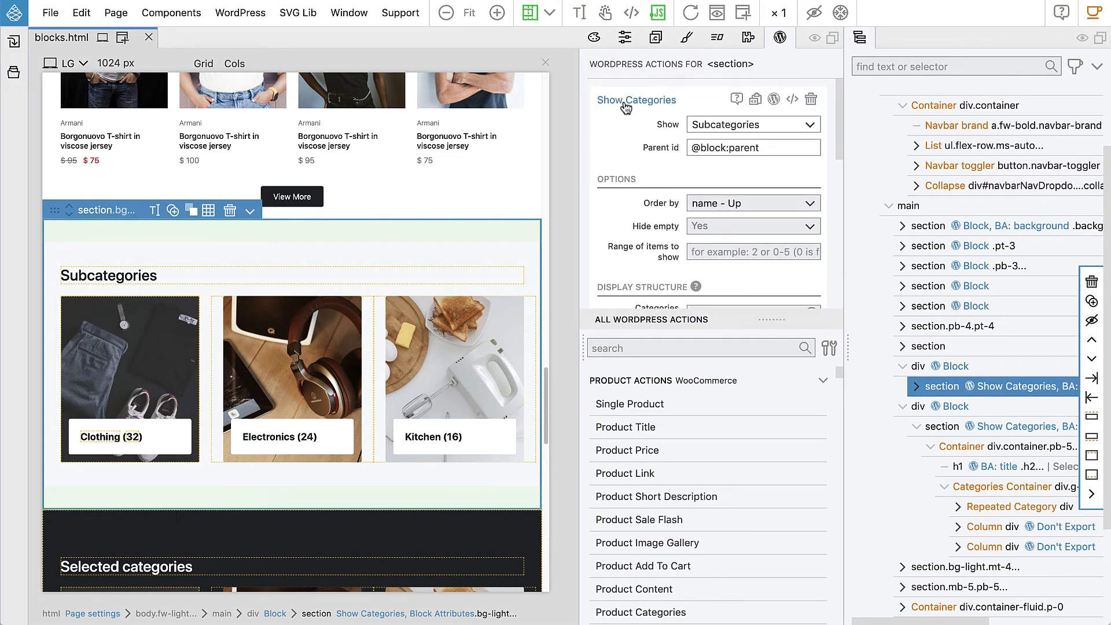
{"action": "scroll", "coordinate": [726, 139], "scroll_direction": "down", "scroll_amount": 5}
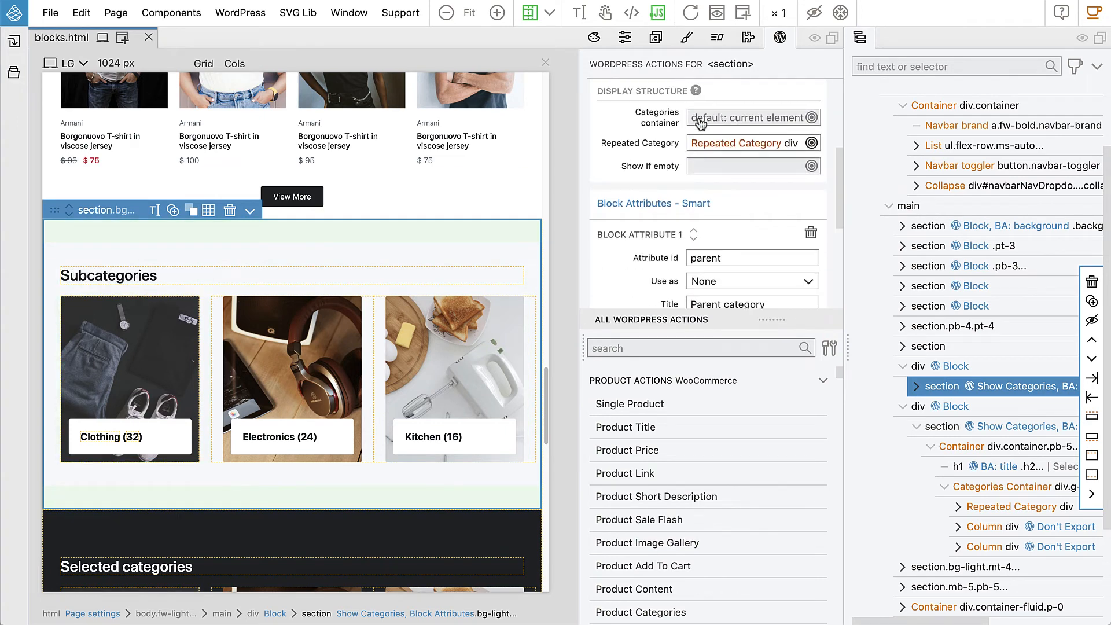
{"action": "mouse_move", "coordinate": [656, 113]}
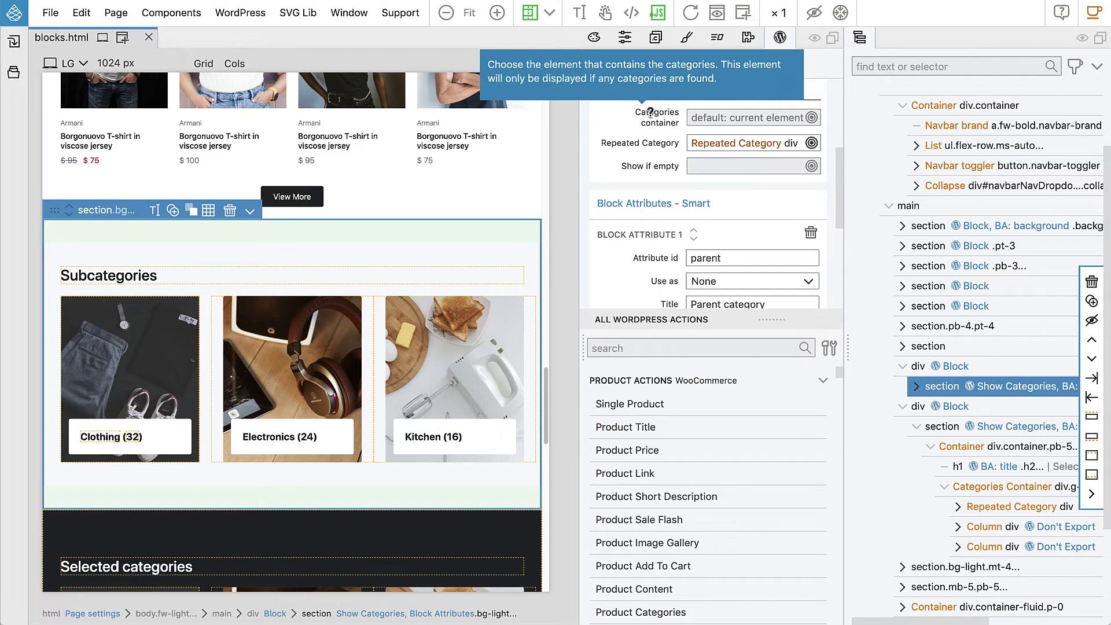
{"action": "scroll", "coordinate": [654, 116], "scroll_direction": "up", "scroll_amount": 5}
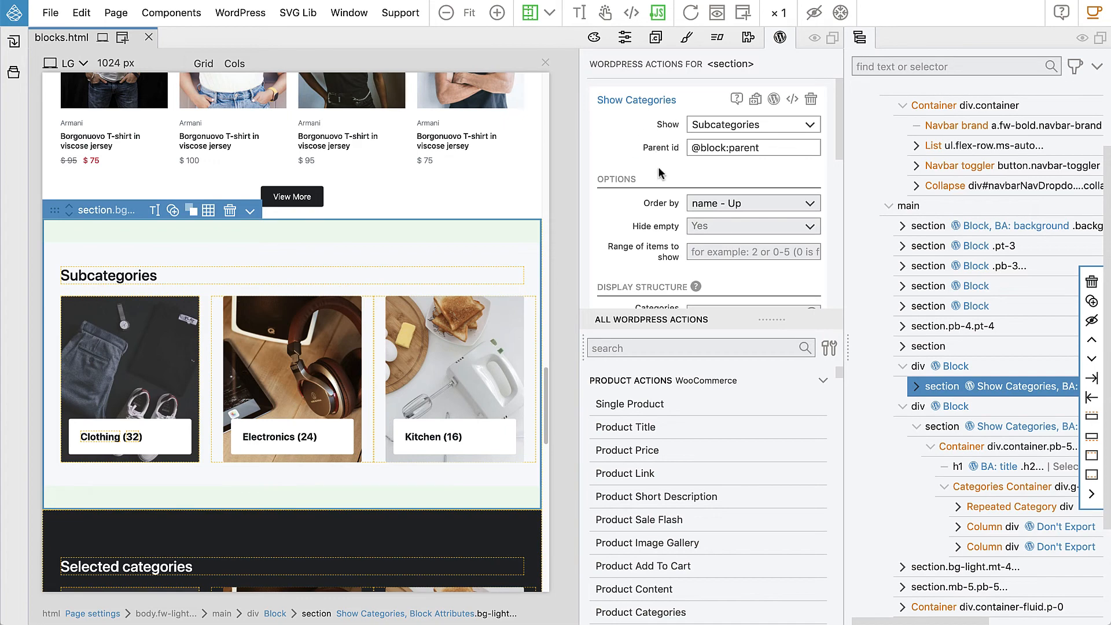
{"action": "scroll", "coordinate": [663, 177], "scroll_direction": "down", "scroll_amount": 1}
{"action": "scroll", "coordinate": [663, 176], "scroll_direction": "down", "scroll_amount": 3}
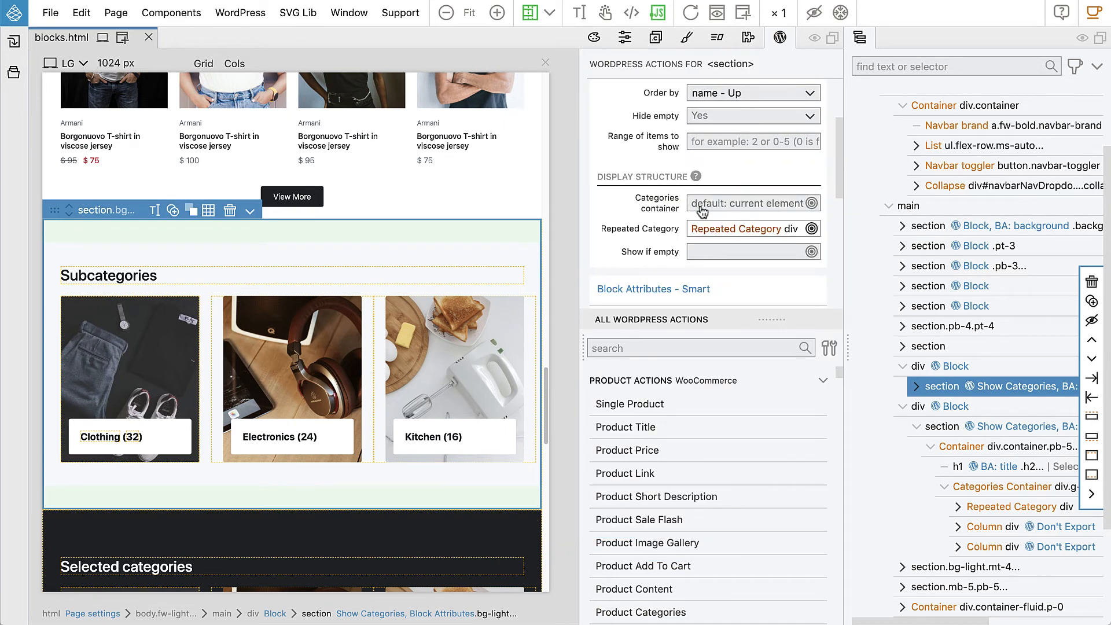
{"action": "left_click", "coordinate": [700, 204]}
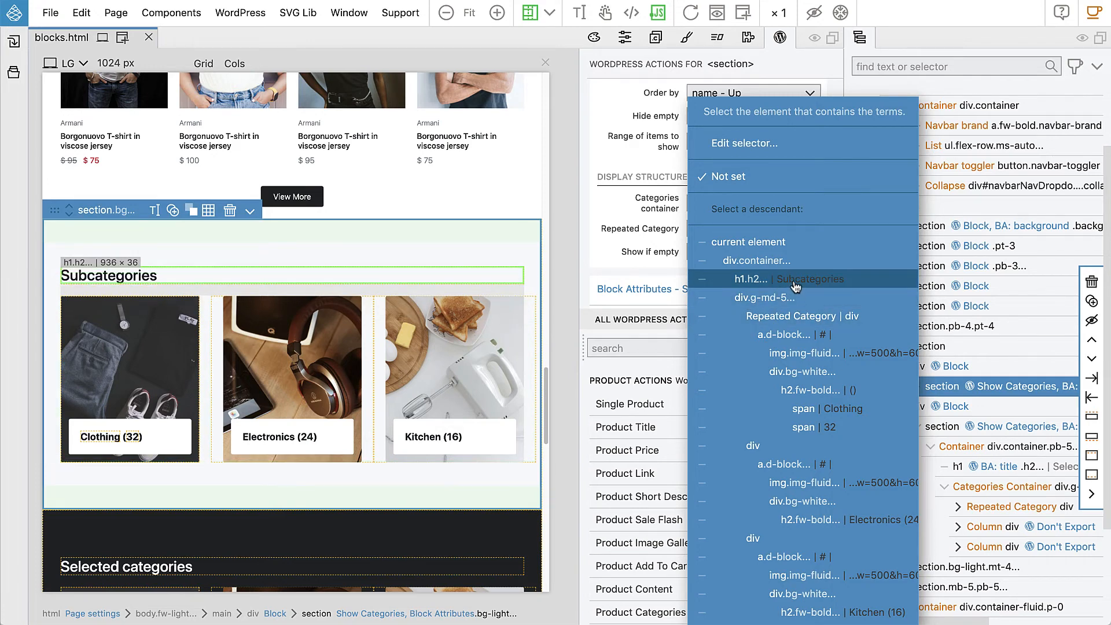
{"action": "left_click", "coordinate": [767, 298]}
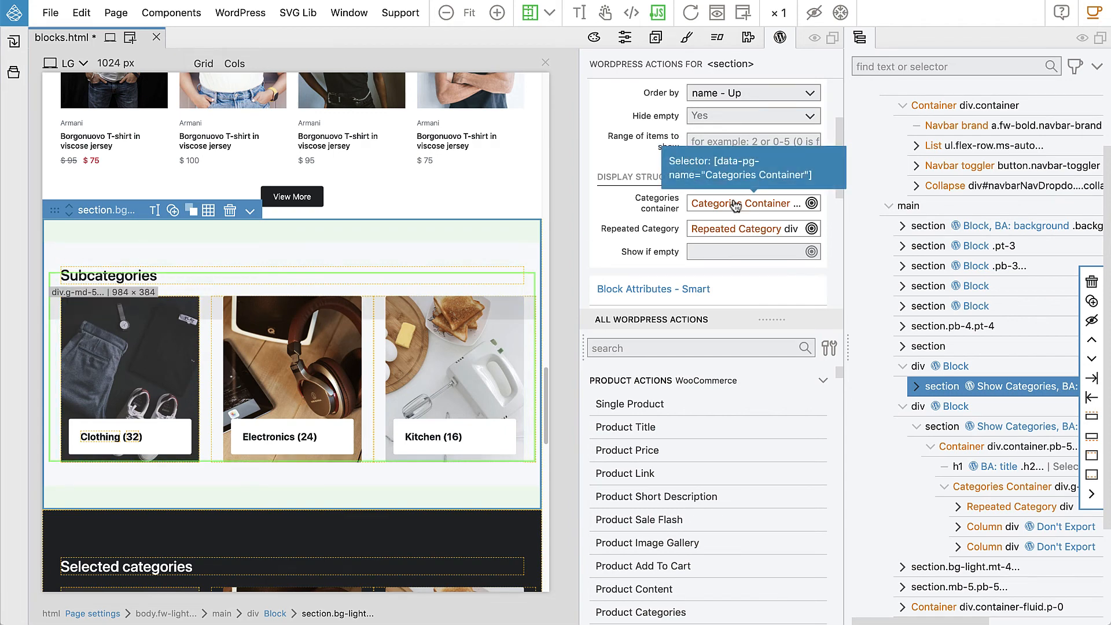
{"action": "key", "text": "ctrl+s"}
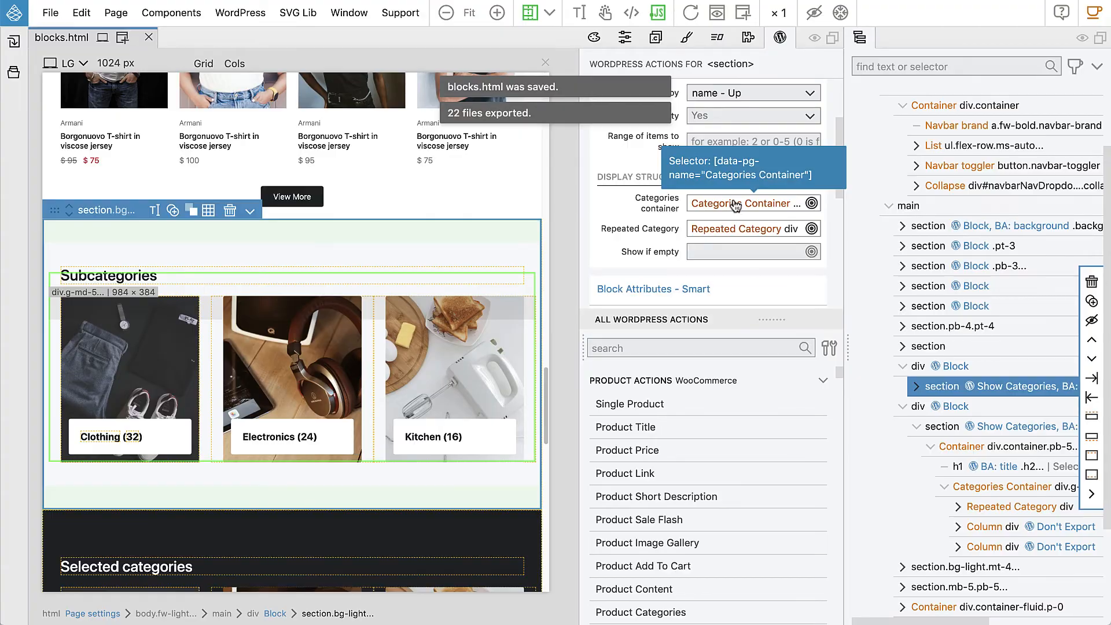
In the WordPress editor, set the "Fancy stuff" Shop Categories block's Parent category to 99
{"action": "key", "text": "super+Tab"}
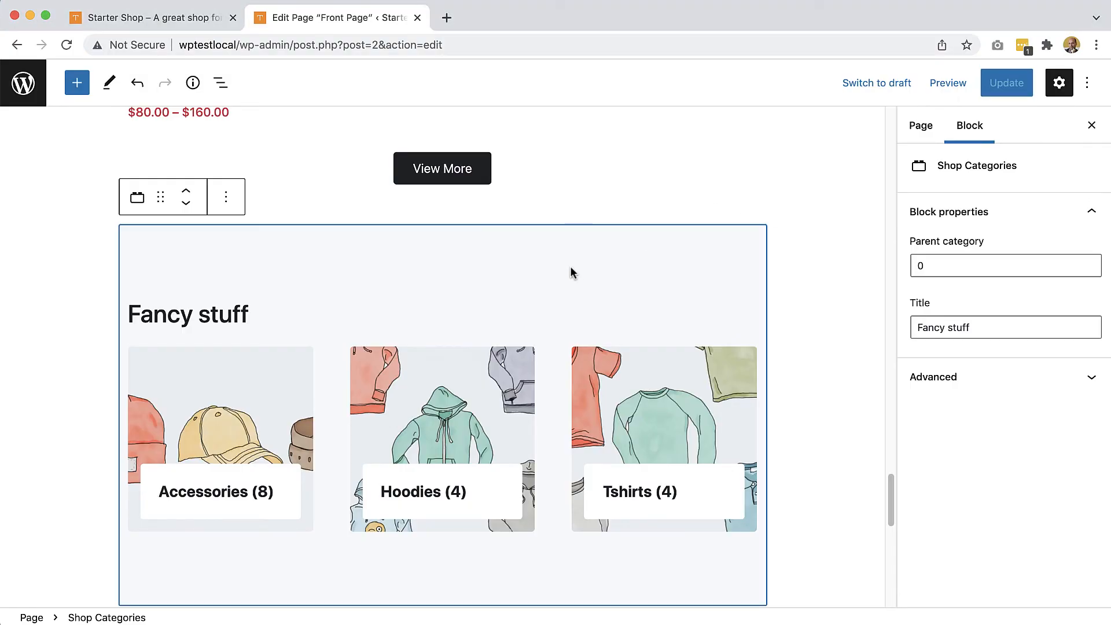
{"action": "left_click", "coordinate": [927, 267]}
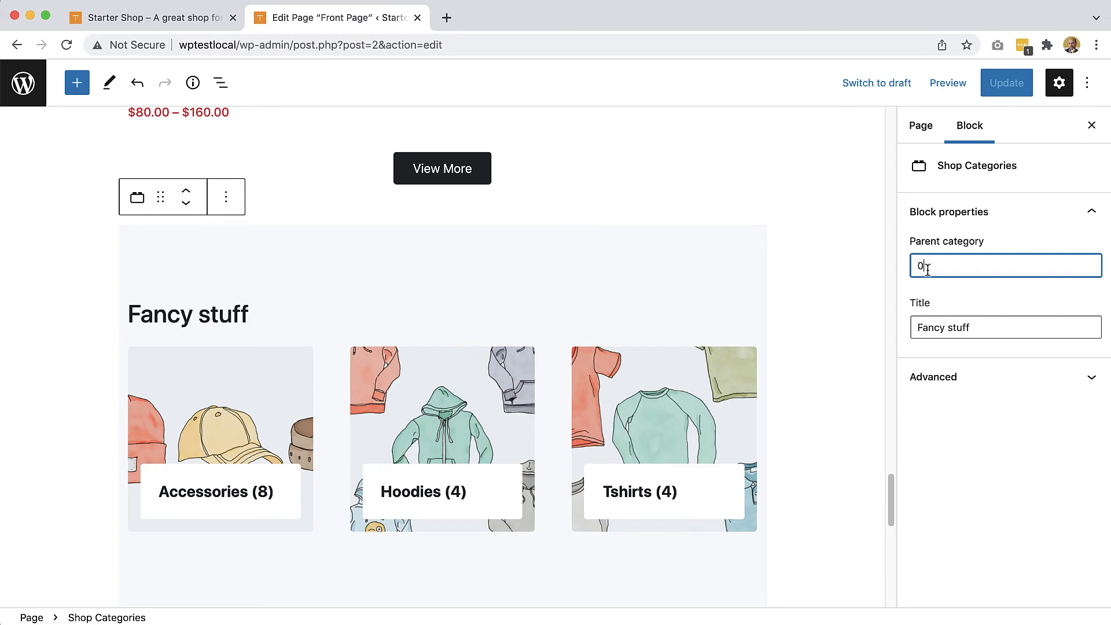
{"action": "key", "text": "BackSpace"}
{"action": "type", "text": "99"}
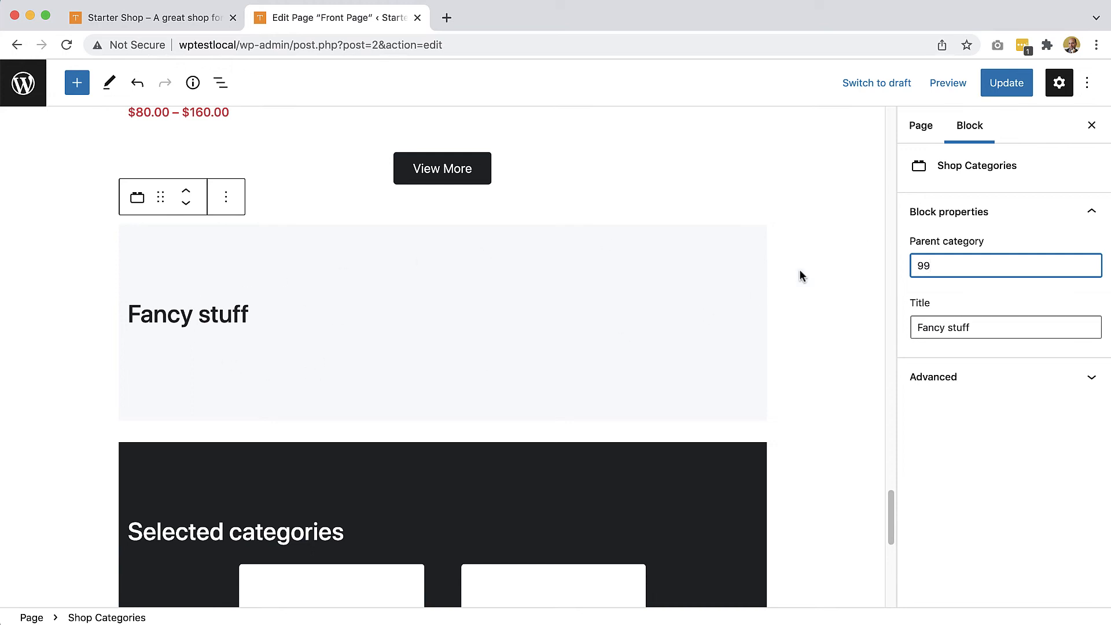
Set the "Fancy stuff" block's Parent category to 0 and update the page
{"action": "key", "text": "BackSpace"}
{"action": "key", "text": "BackSpace"}
{"action": "type", "text": "0"}
{"action": "left_click", "coordinate": [1003, 86]}
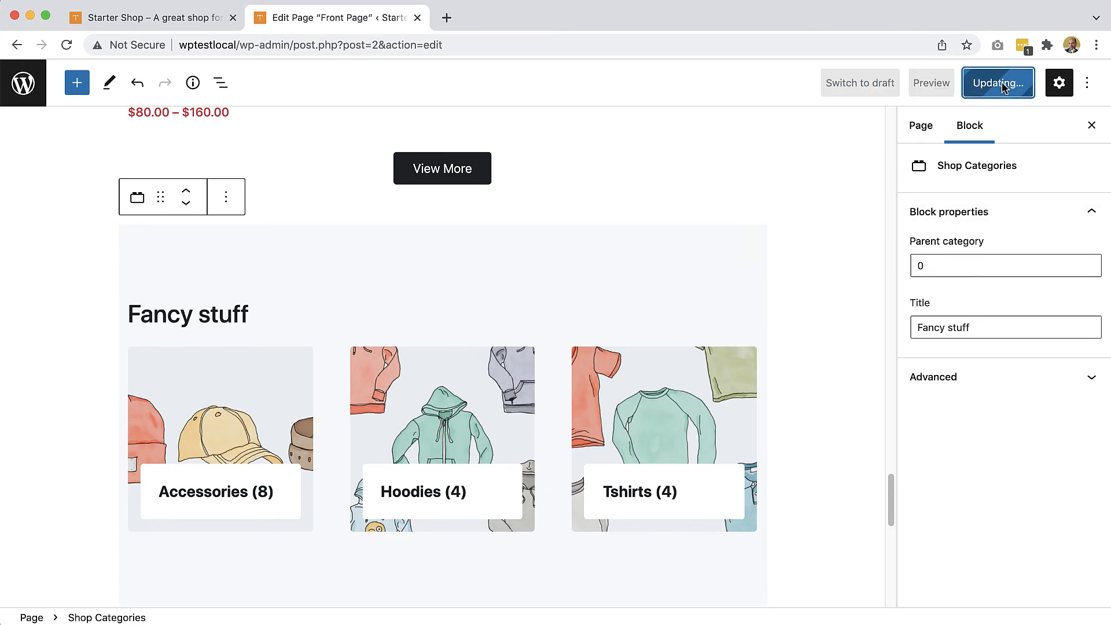
Reload the shop's front page on the live site and check the "Fancy stuff" categories section
{"action": "left_click", "coordinate": [138, 19]}
{"action": "left_click", "coordinate": [67, 45]}
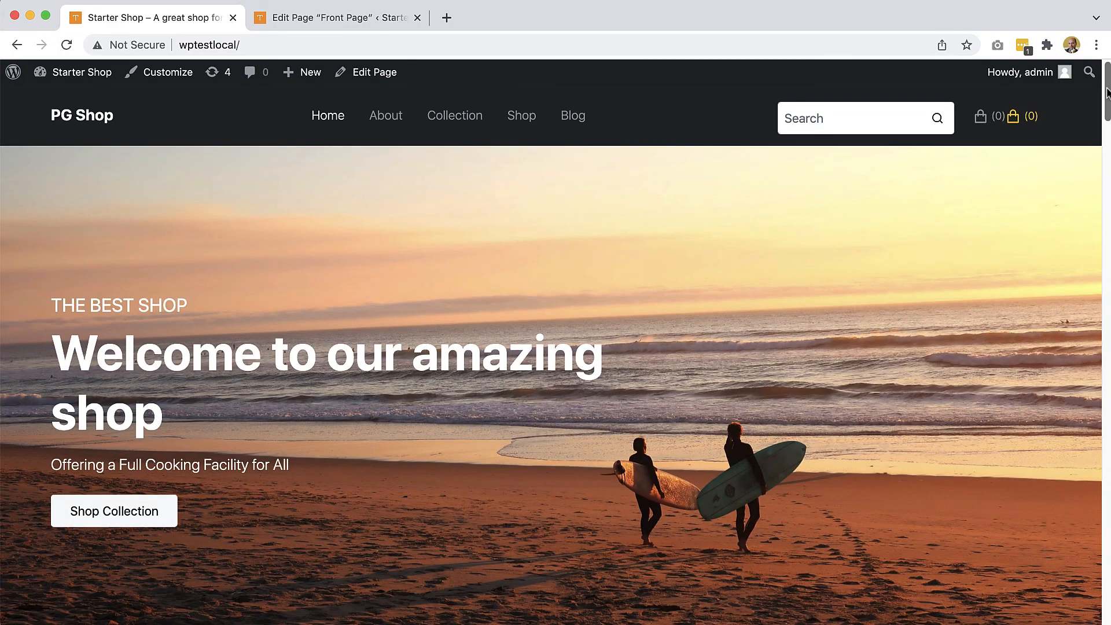
{"action": "left_click_drag", "start_coordinate": [1105, 95], "coordinate": [1101, 499]}
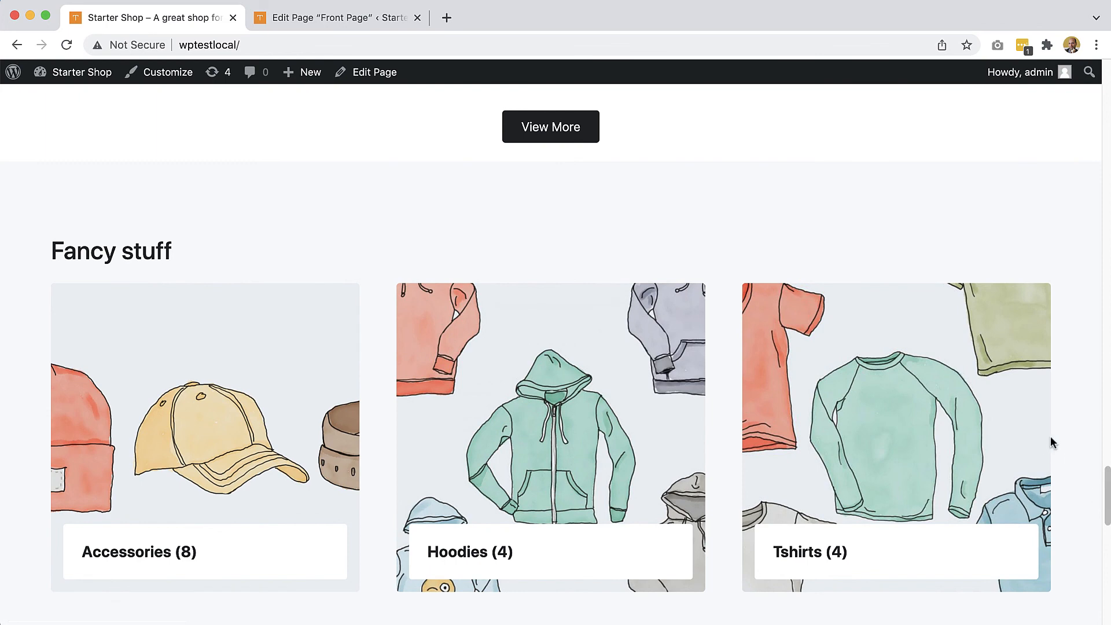
Switch to Pinegrow and review the sections of blocks.html from Subcategories down to the footer, returning to Selected categories
{"action": "mouse_move", "coordinate": [1029, 454]}
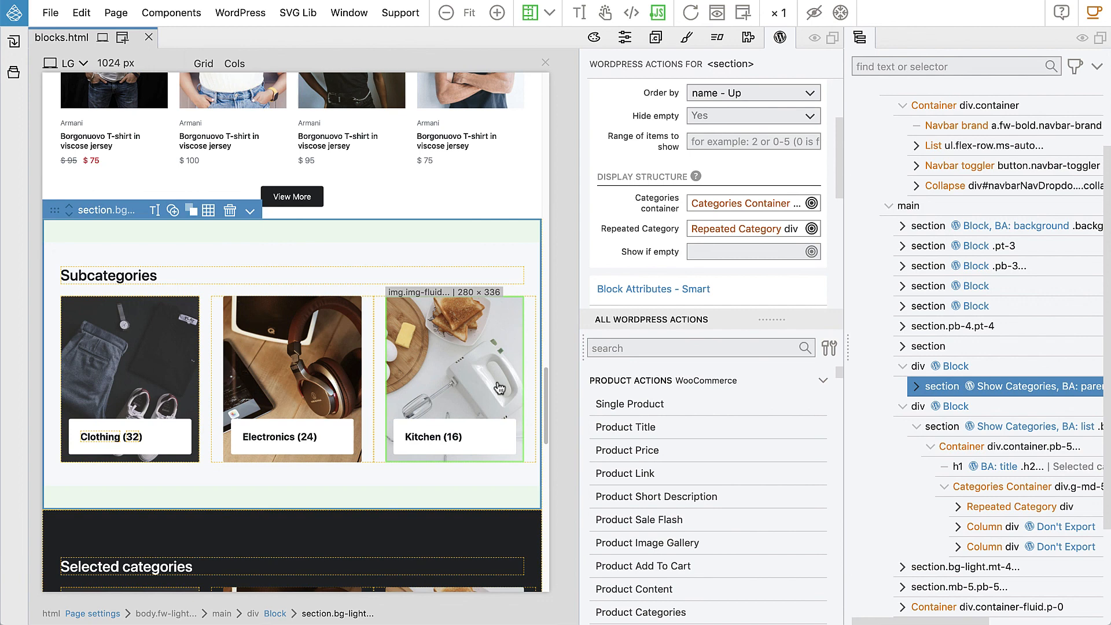
{"action": "scroll", "coordinate": [496, 390], "scroll_direction": "down", "scroll_amount": 3}
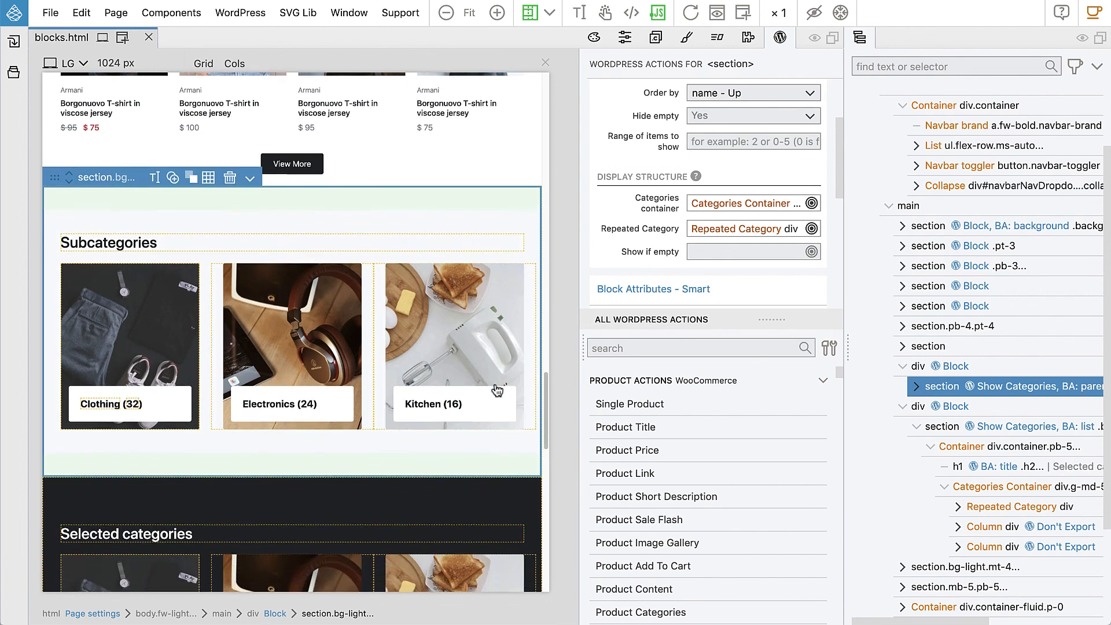
{"action": "scroll", "coordinate": [497, 391], "scroll_direction": "down", "scroll_amount": 10}
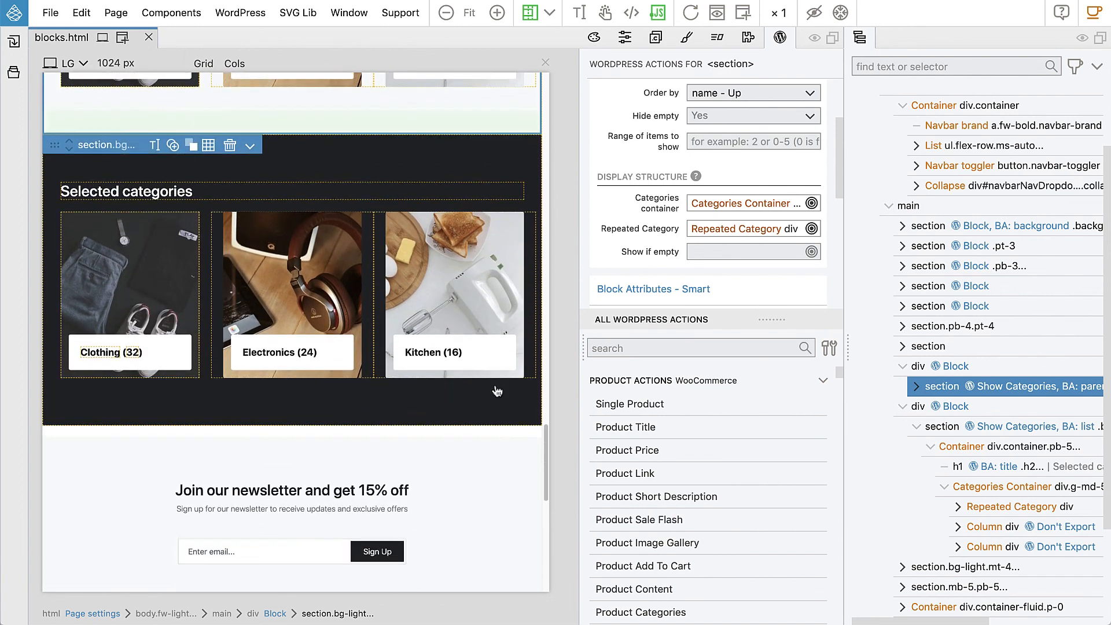
{"action": "scroll", "coordinate": [496, 391], "scroll_direction": "down", "scroll_amount": 6}
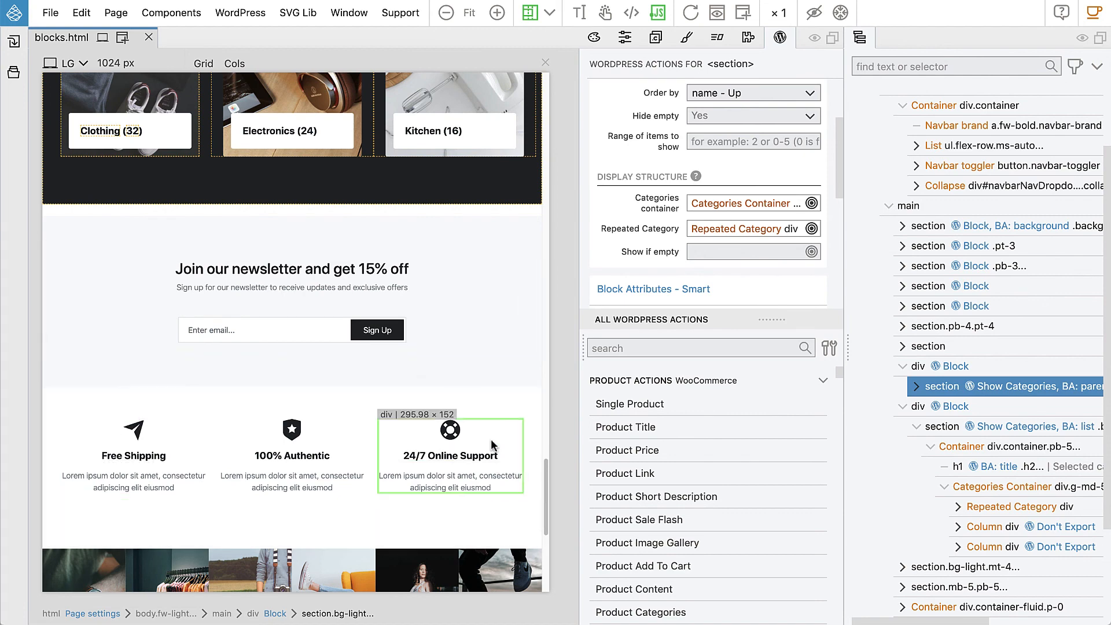
{"action": "scroll", "coordinate": [455, 441], "scroll_direction": "down", "scroll_amount": 3}
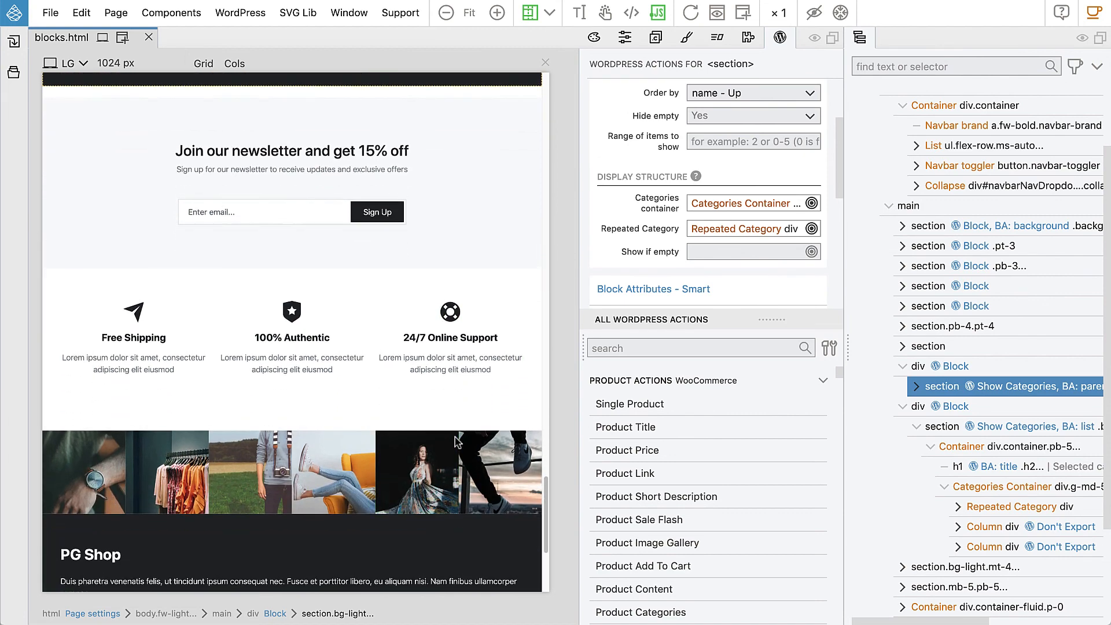
{"action": "scroll", "coordinate": [455, 441], "scroll_direction": "up", "scroll_amount": 8}
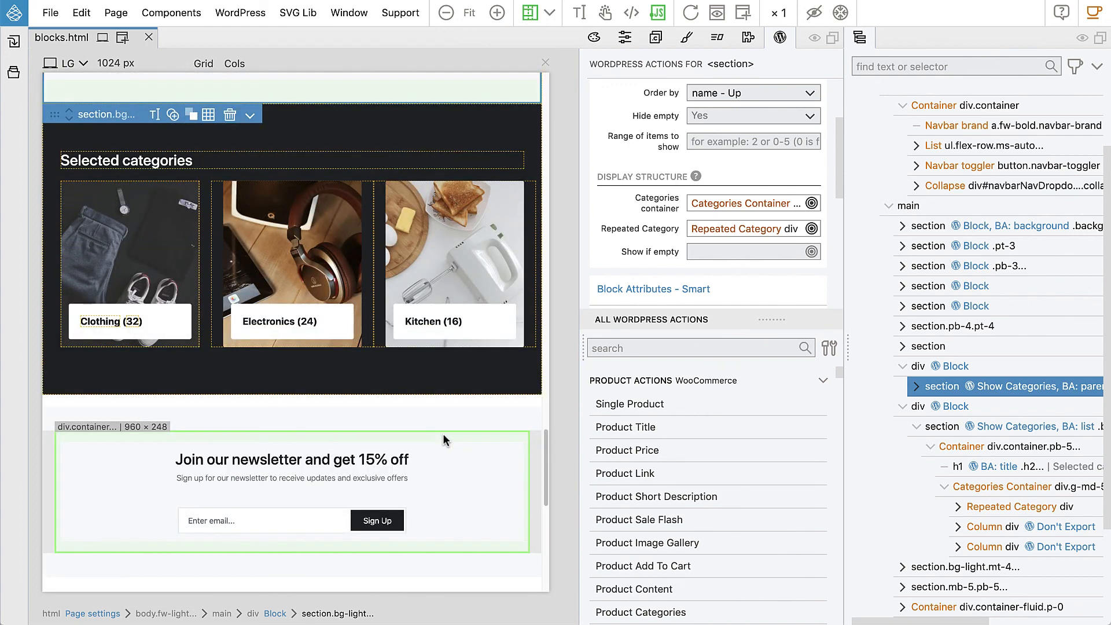